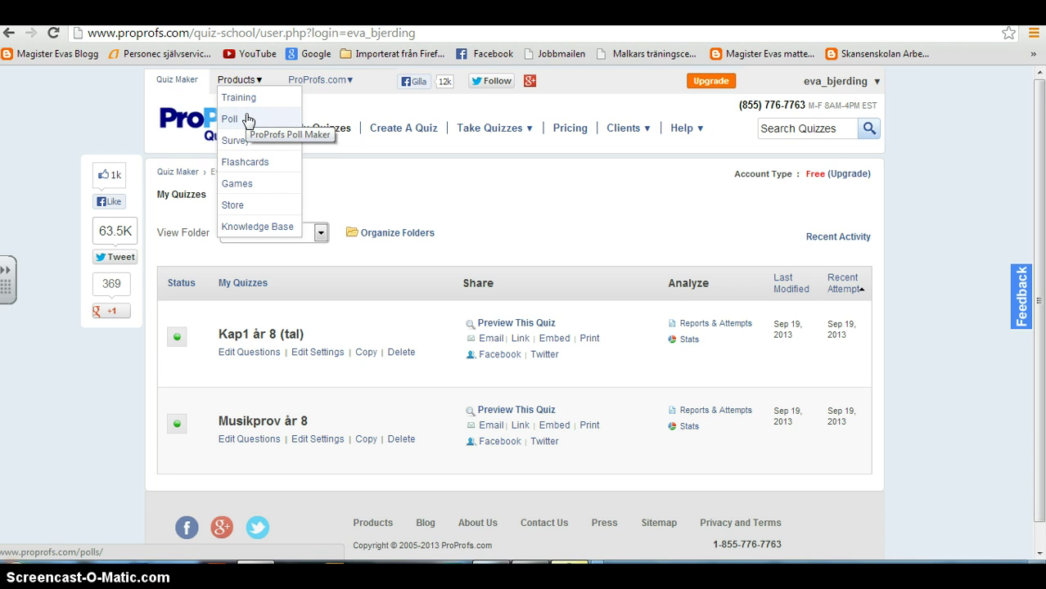
Step: Create a new scored quiz and bring up its title and description for editing
{"action": "left_click", "coordinate": [243, 140]}
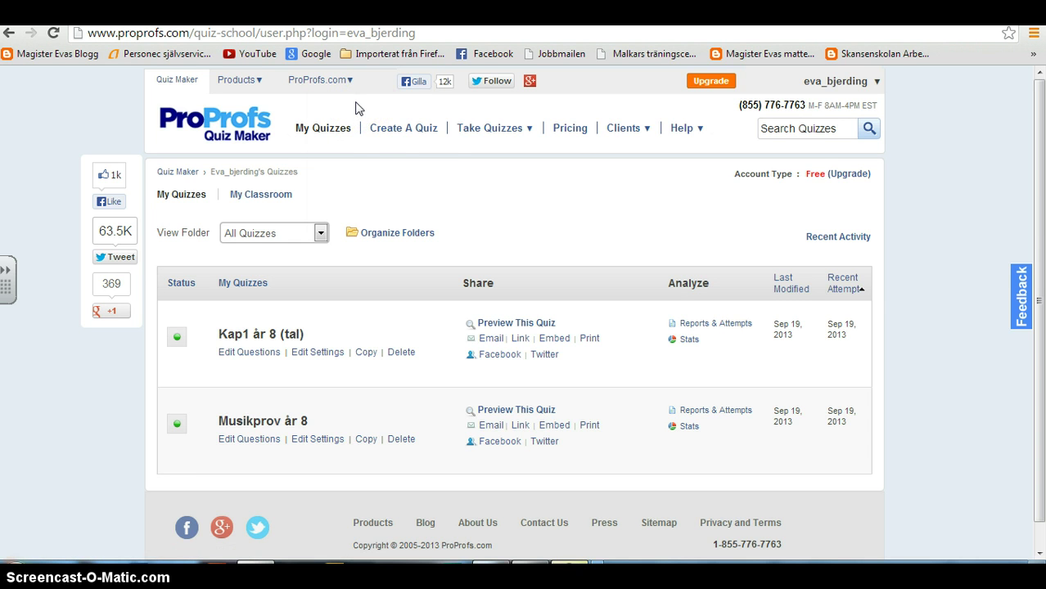
{"action": "left_click", "coordinate": [391, 129]}
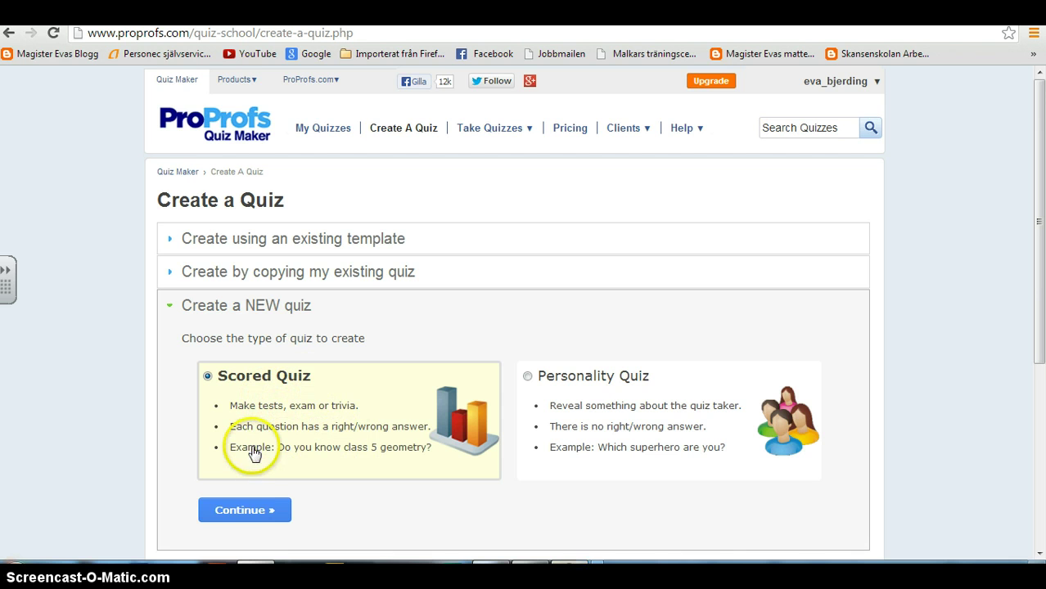
{"action": "left_click", "coordinate": [254, 512]}
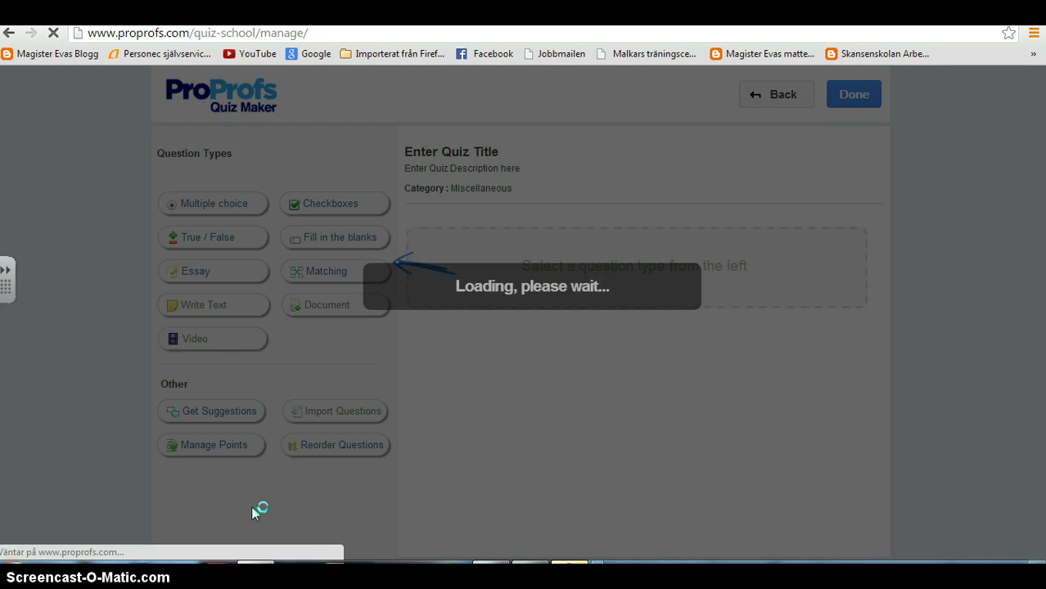
{"action": "left_click", "coordinate": [409, 155]}
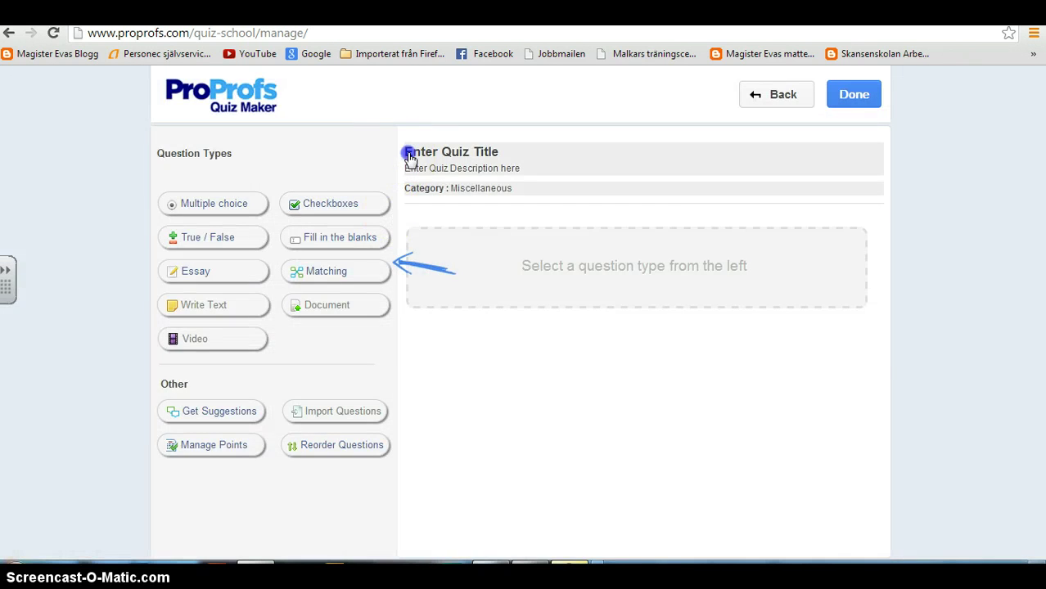
Step: Title the quiz Testquizz, describe it as 'Detta är bara ett test', and start a new browser tab
{"action": "left_click", "coordinate": [315, 147]}
{"action": "left_click", "coordinate": [251, 151]}
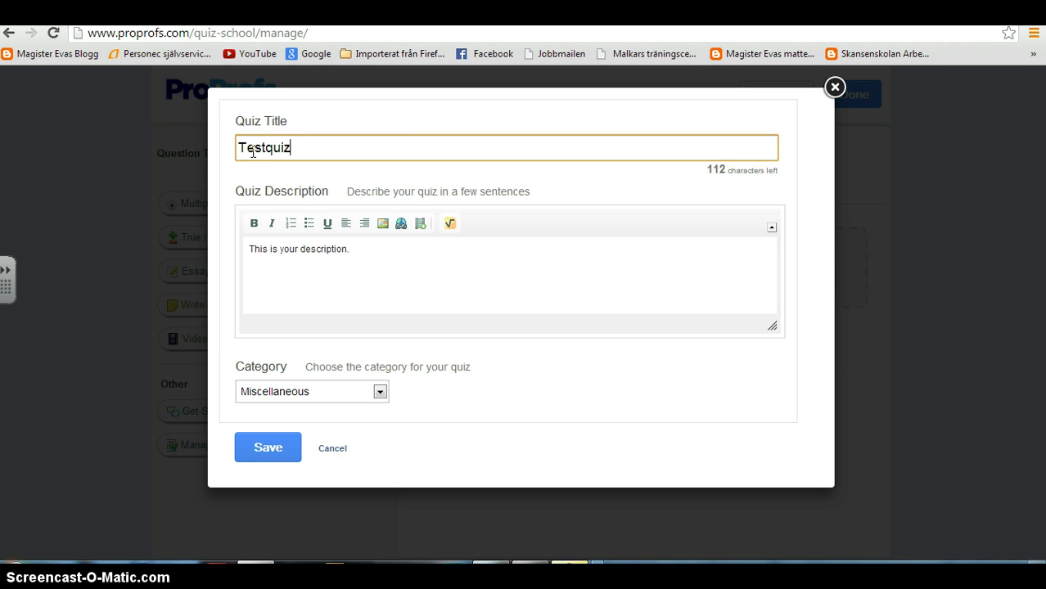
{"action": "left_click", "coordinate": [286, 249]}
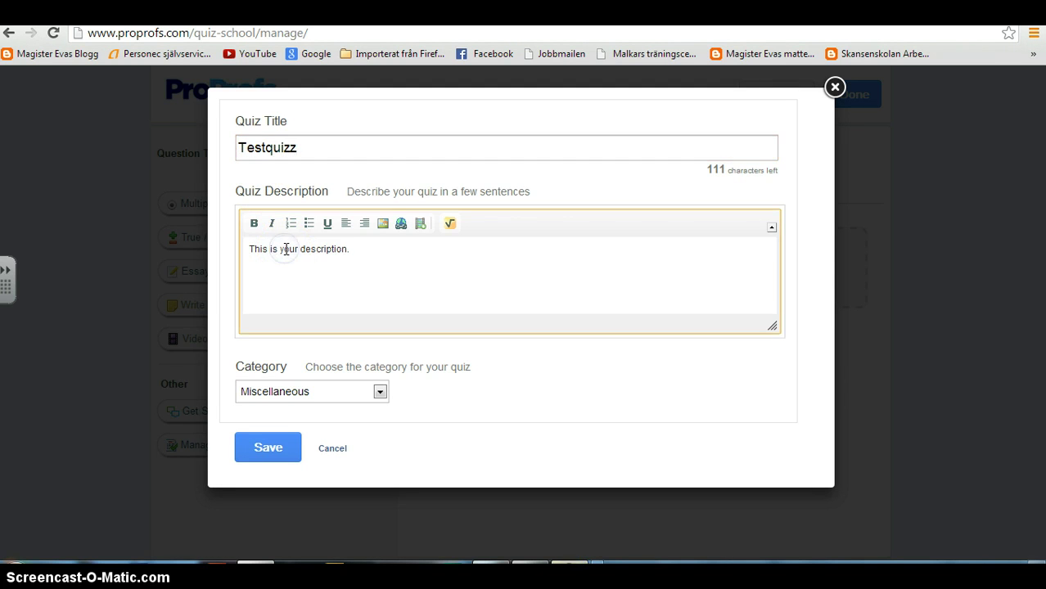
{"action": "left_click_drag", "start_coordinate": [349, 248], "coordinate": [246, 248]}
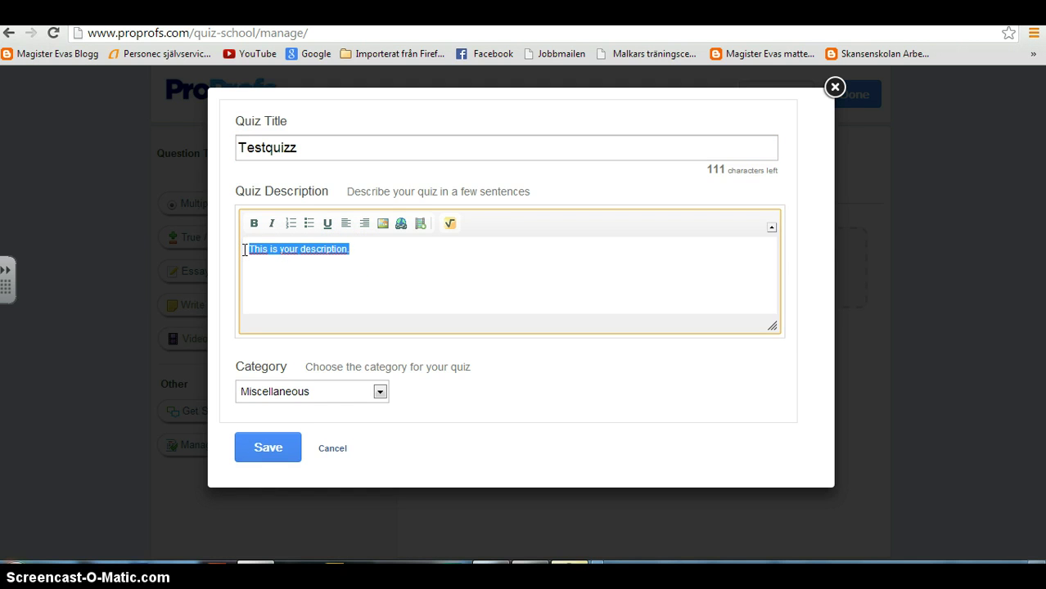
{"action": "key", "text": "BackSpace"}
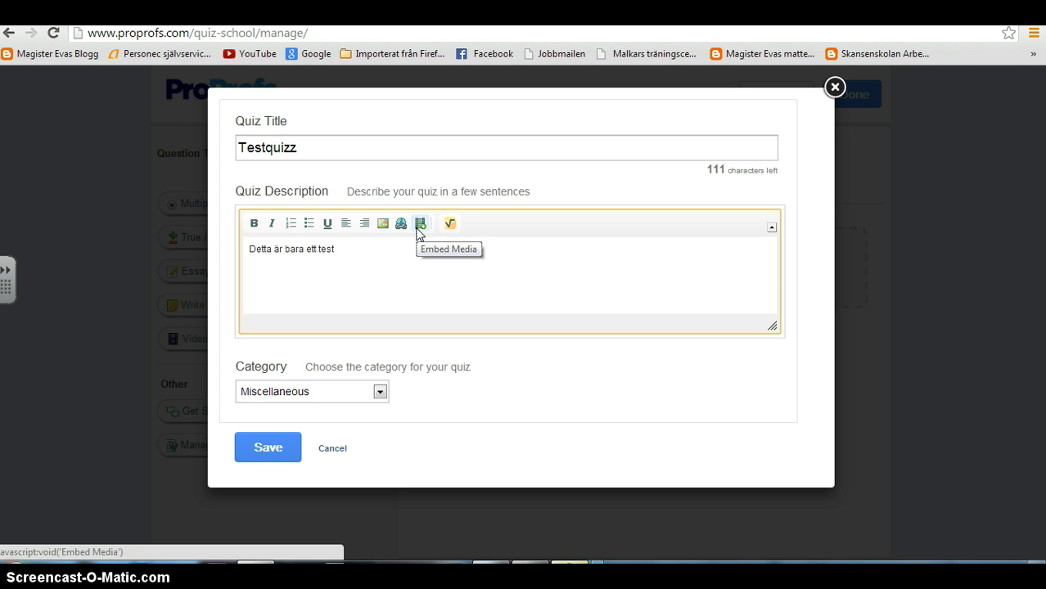
{"action": "left_click", "coordinate": [435, 157]}
{"action": "left_click", "coordinate": [250, 31]}
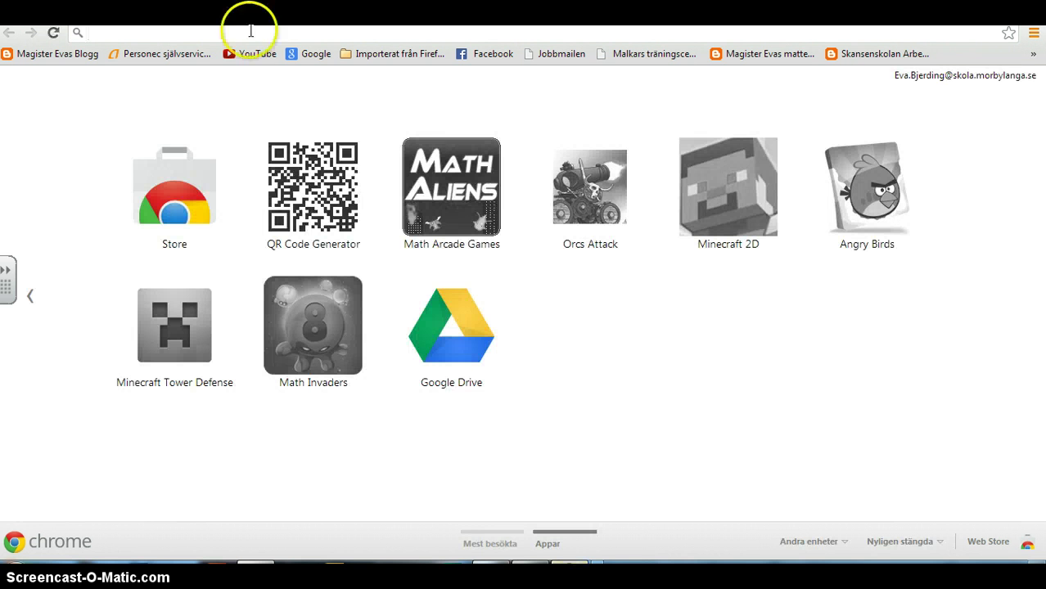
Step: Search YouTube for 'lilla bloggen mattemys'
{"action": "left_click", "coordinate": [239, 56]}
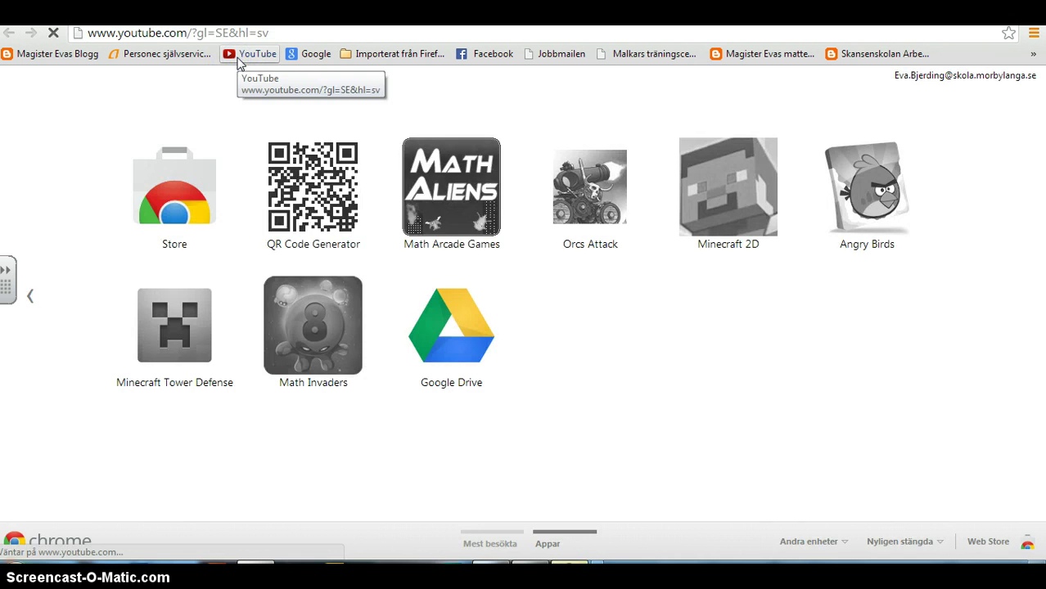
{"action": "left_click", "coordinate": [275, 83]}
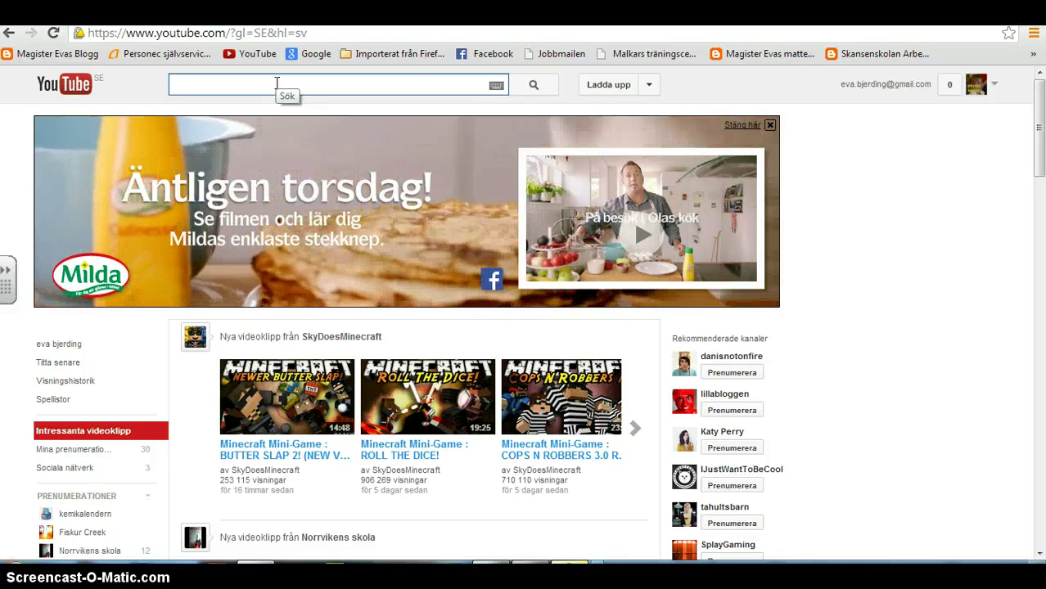
{"action": "type", "text": "Gunill"}
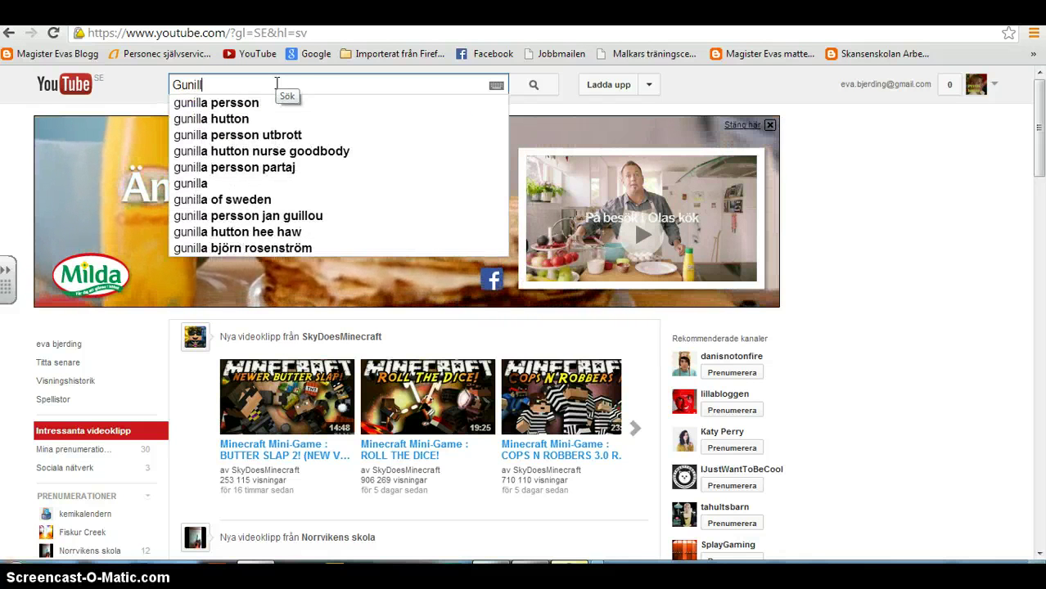
{"action": "type", "text": "a"}
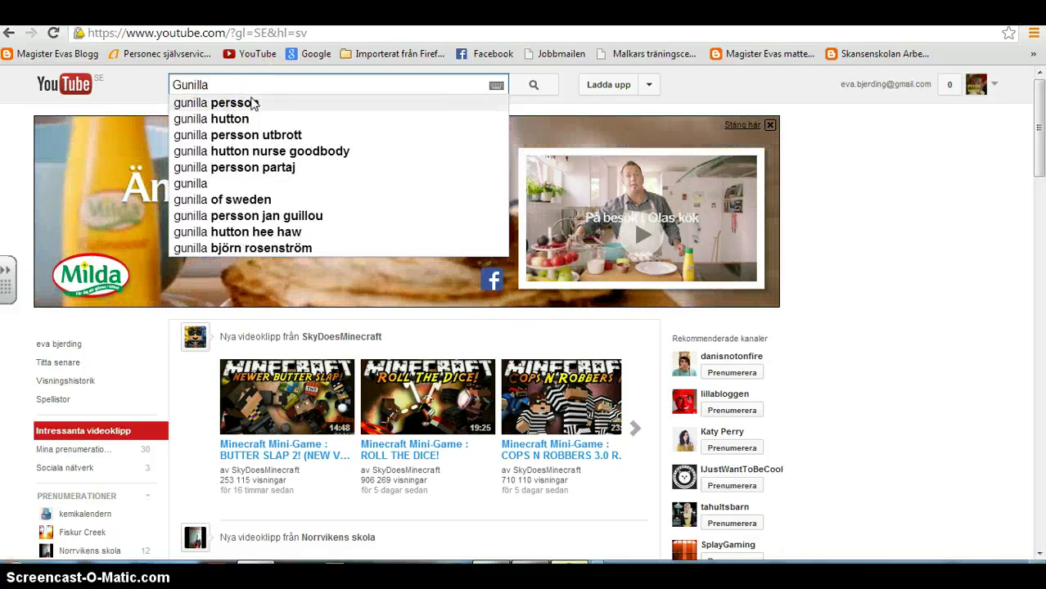
{"action": "left_click", "coordinate": [254, 103]}
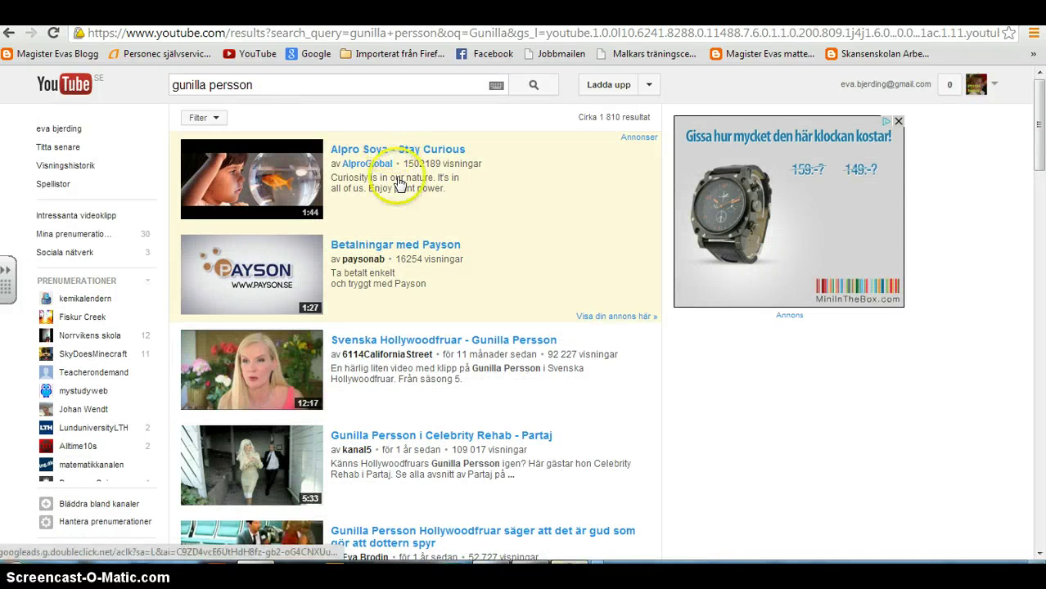
{"action": "double_click", "coordinate": [246, 85]}
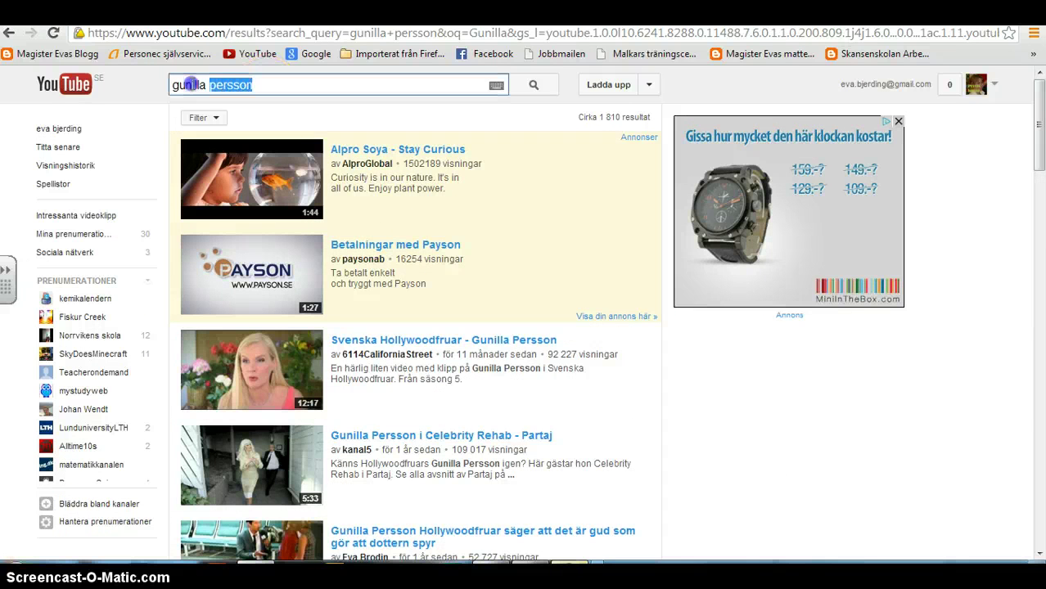
{"action": "triple_click", "coordinate": [190, 85]}
{"action": "type", "text": "lilla "}
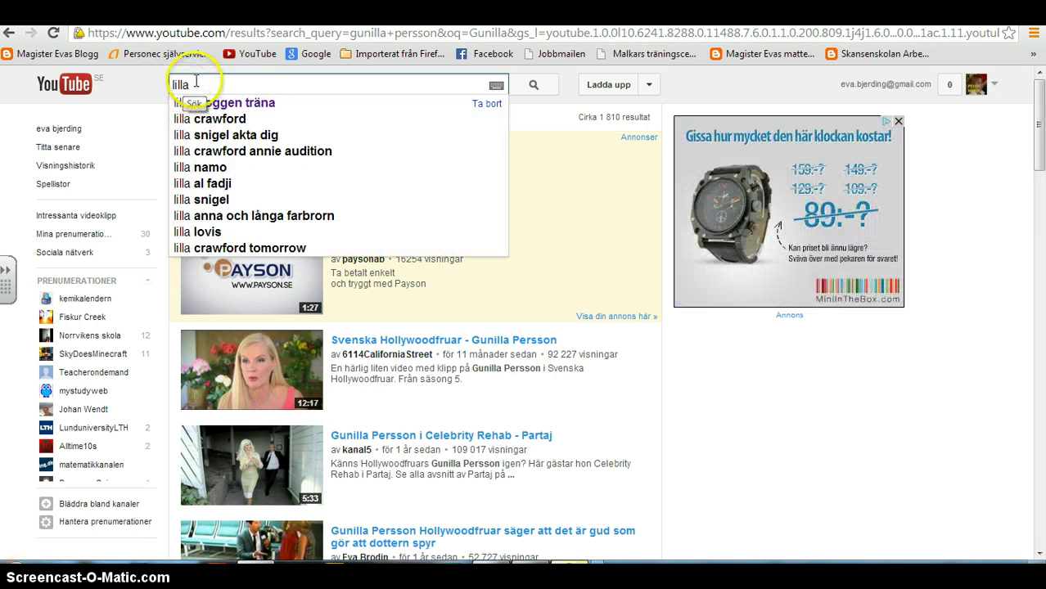
{"action": "type", "text": "bloggen mat"}
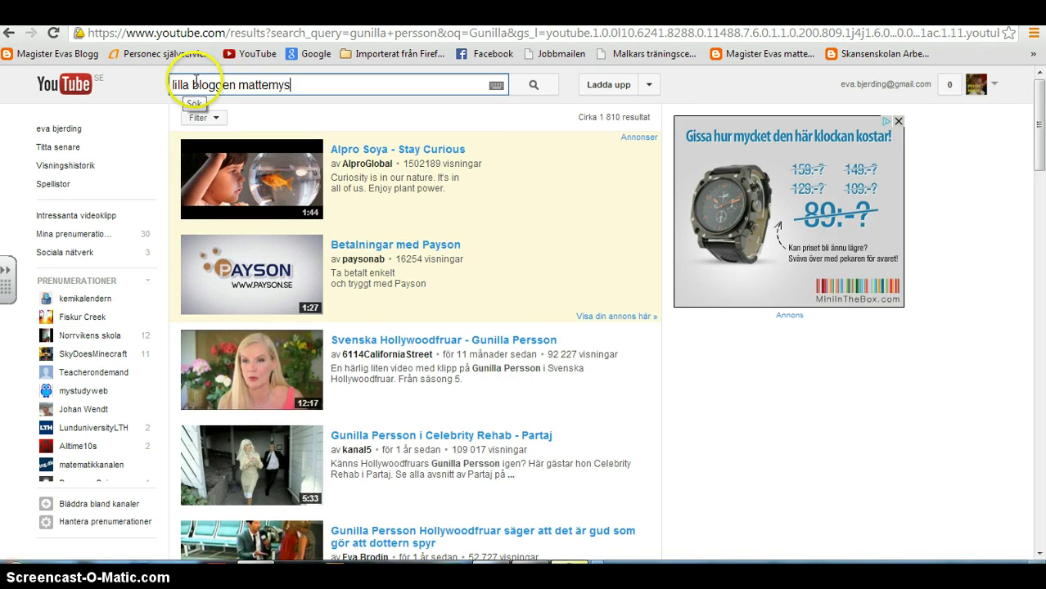
{"action": "type", "text": "temys"}
{"action": "key", "text": "Return"}
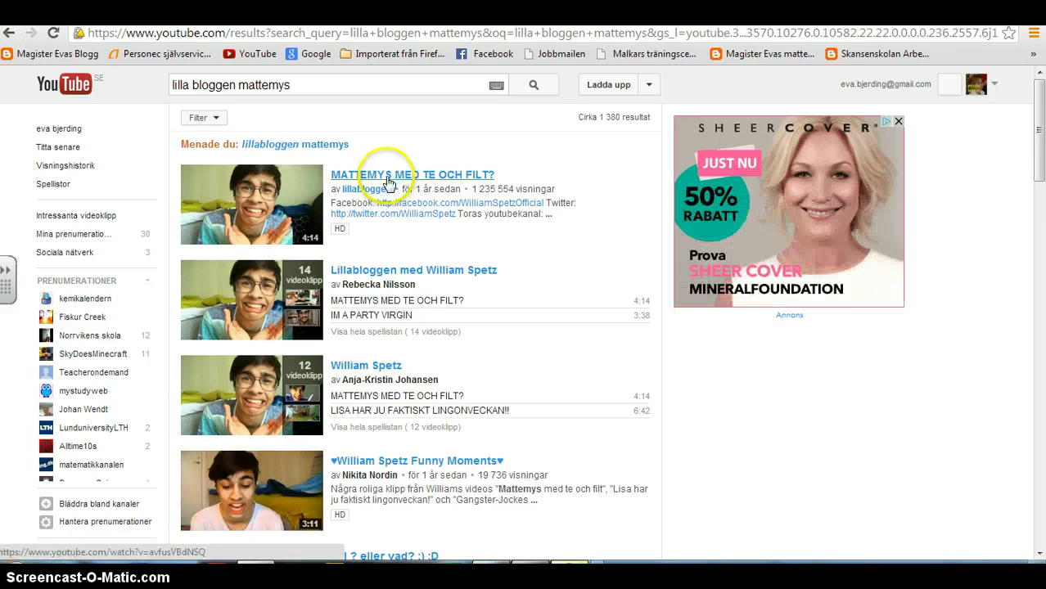
Step: Open and pause the MATTEMYS MED TE OCH FILT? video, show its embed code, return to the quiz
{"action": "left_click", "coordinate": [388, 182]}
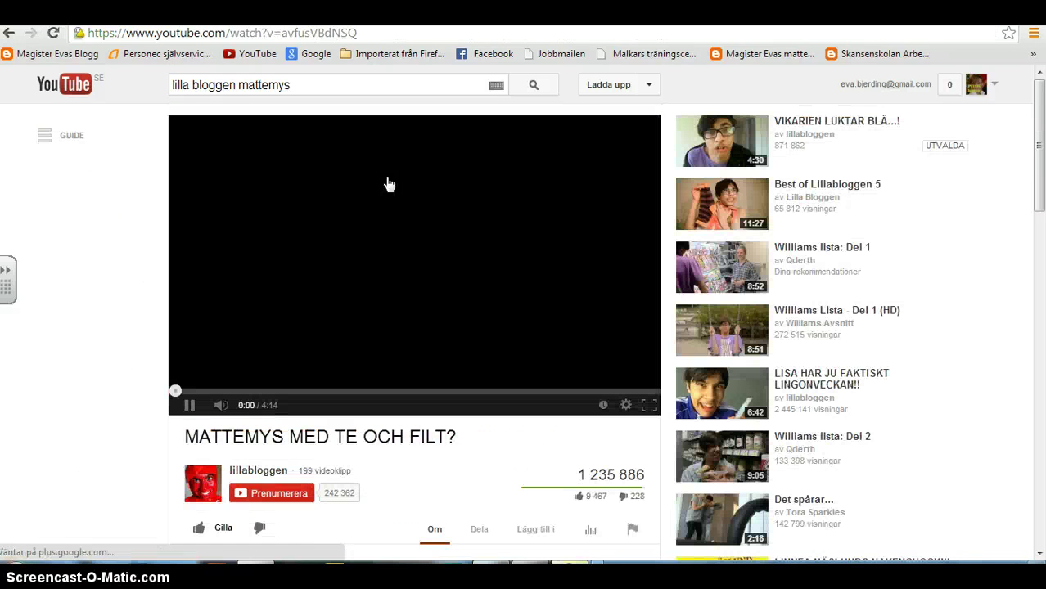
{"action": "left_click_drag", "start_coordinate": [1037, 140], "coordinate": [1035, 162]}
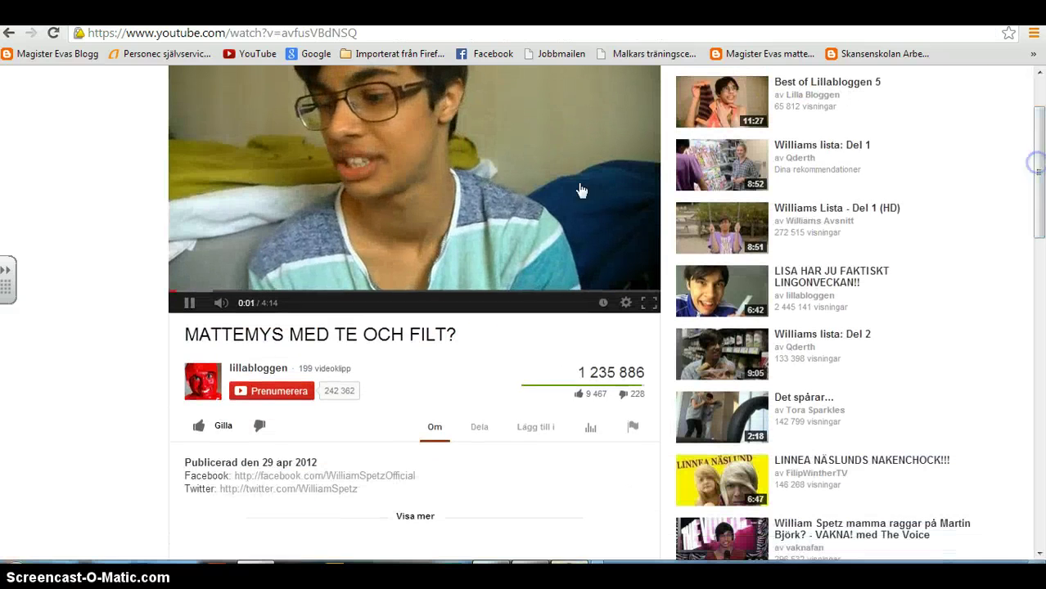
{"action": "left_click", "coordinate": [187, 303]}
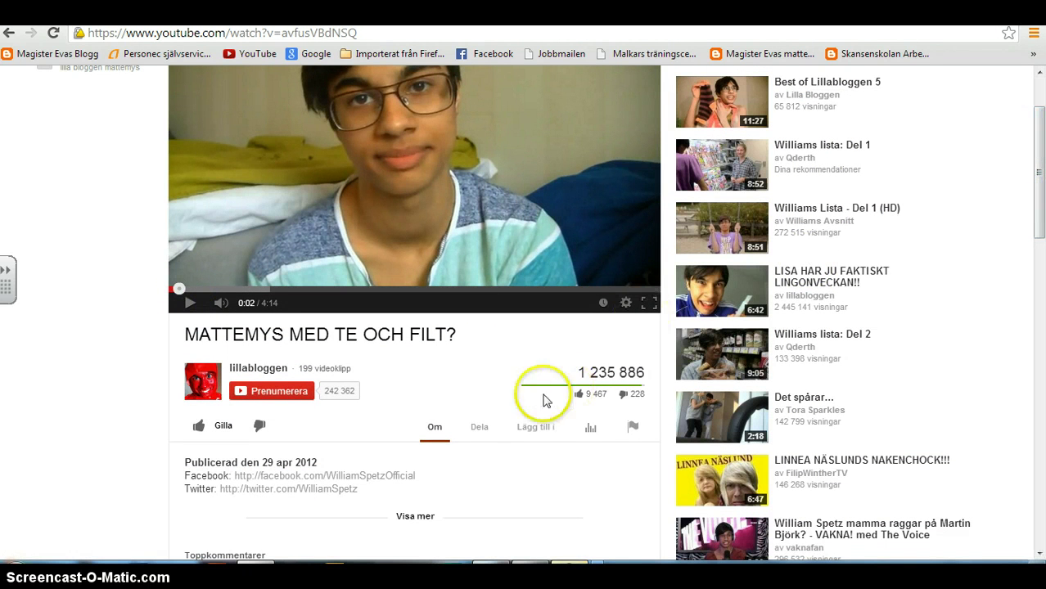
{"action": "left_click", "coordinate": [483, 433]}
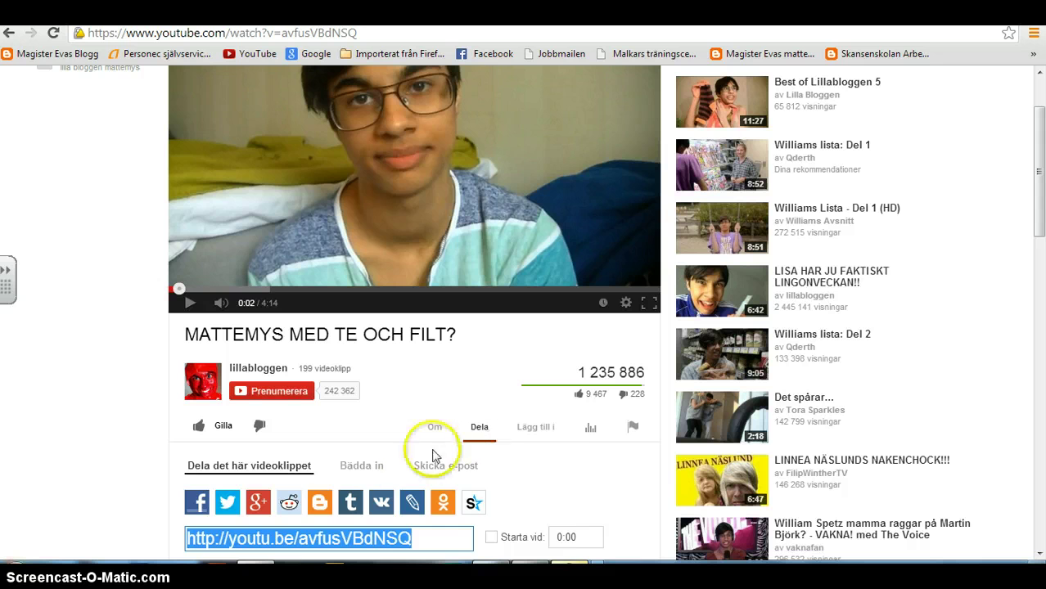
{"action": "left_click", "coordinate": [361, 465]}
{"action": "key", "text": "ctrl+c"}
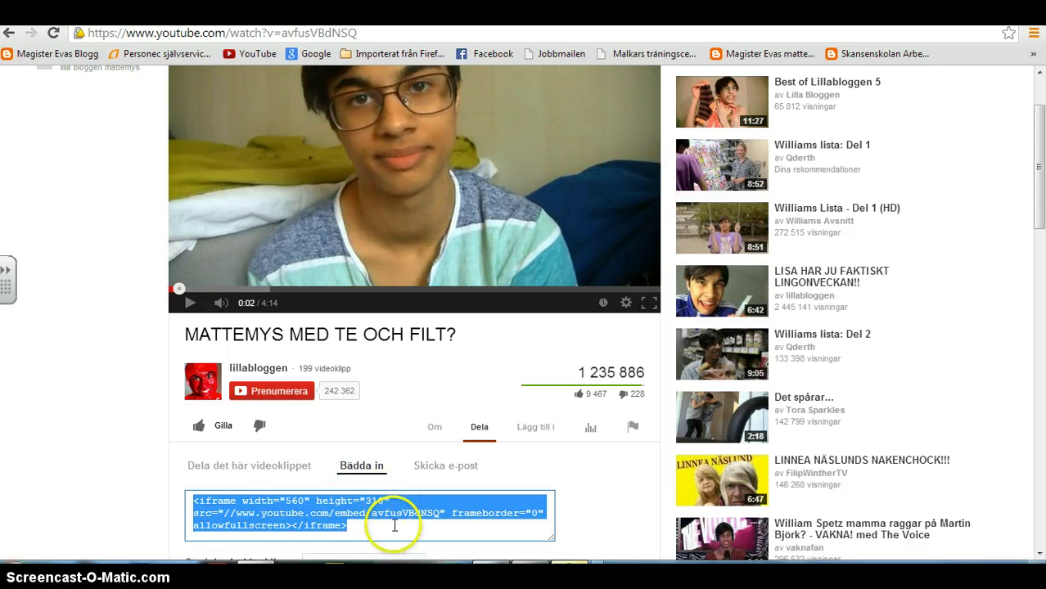
{"action": "left_click_drag", "start_coordinate": [1039, 172], "coordinate": [1040, 250]}
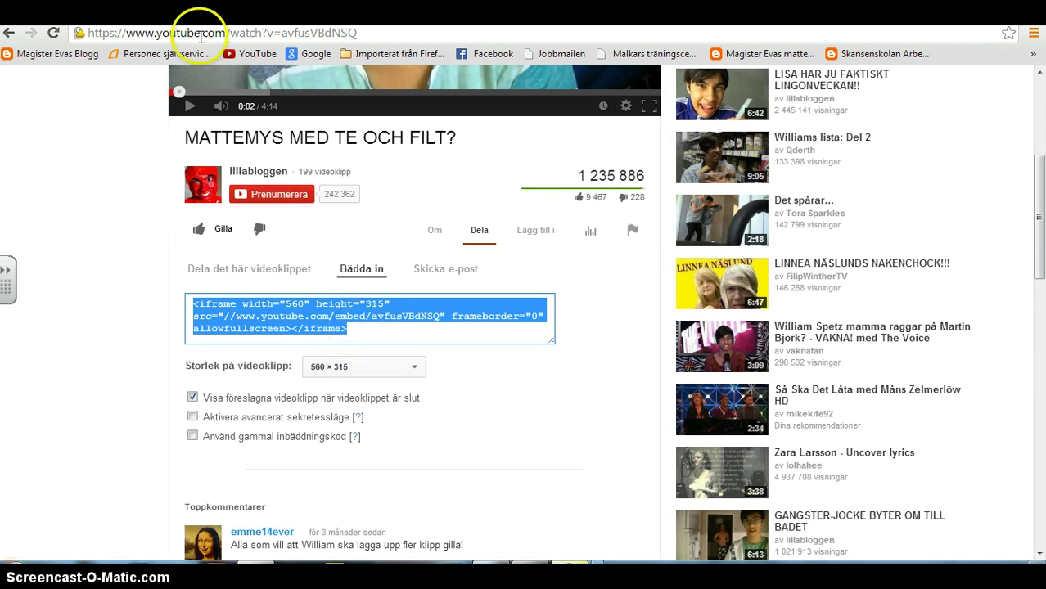
{"action": "key", "text": "ctrl+Tab"}
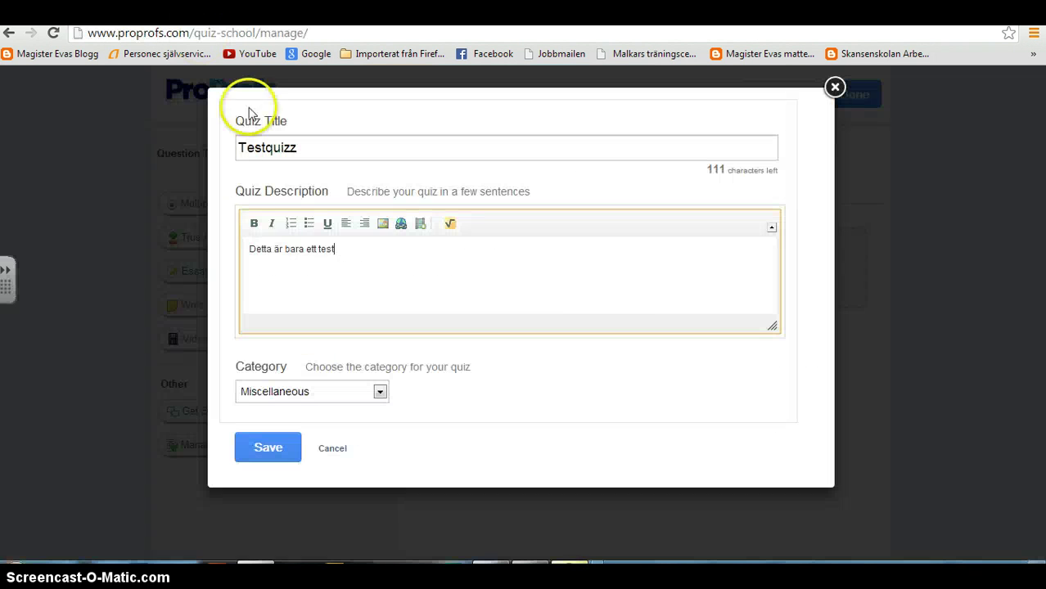
Step: Embed the copied YouTube iframe code in the quiz description
{"action": "left_click", "coordinate": [420, 232]}
{"action": "left_click", "coordinate": [376, 272]}
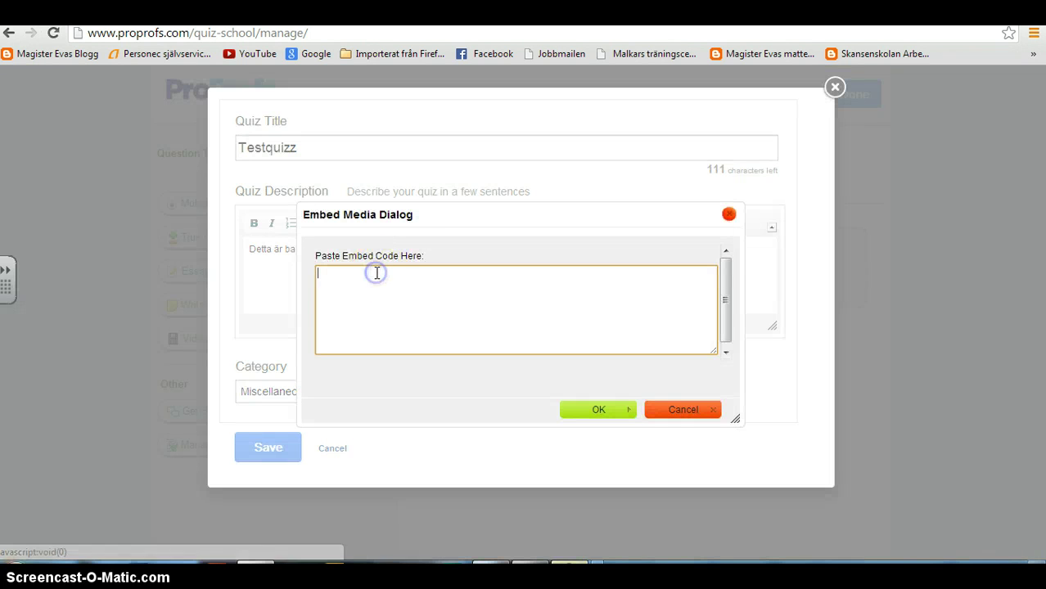
{"action": "key", "text": "ctrl+v"}
{"action": "left_click", "coordinate": [586, 409]}
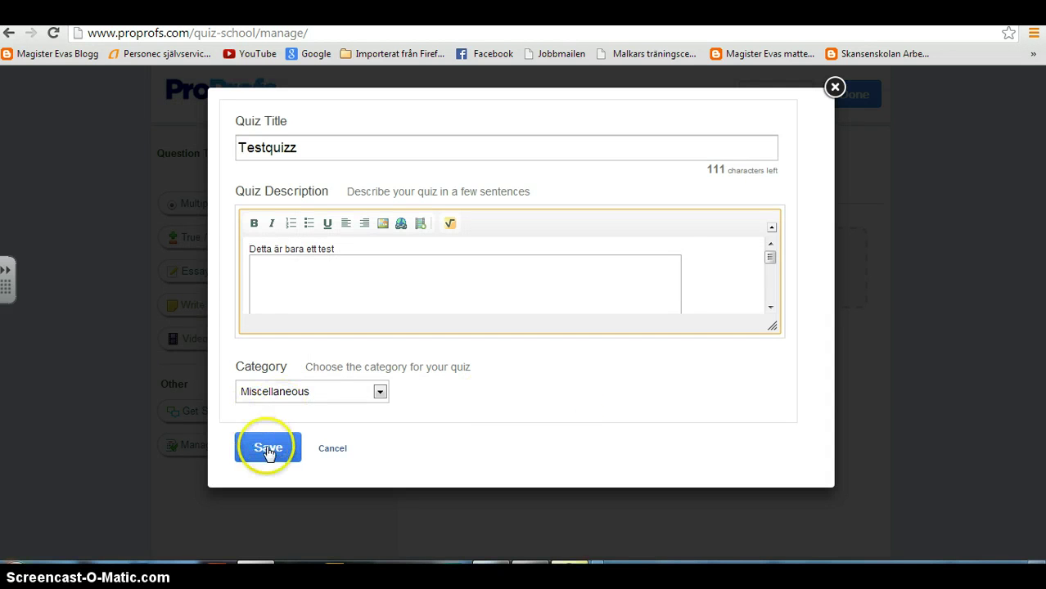
Step: Set the quiz category to K-12 Education and save the quiz details
{"action": "left_click", "coordinate": [379, 392]}
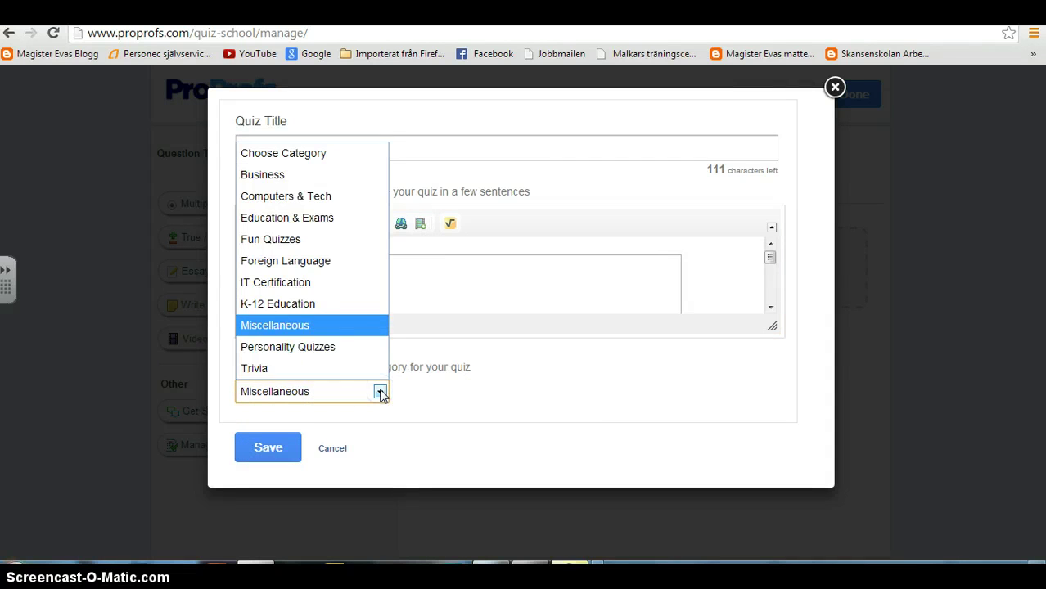
{"action": "left_click", "coordinate": [336, 306]}
{"action": "left_click", "coordinate": [275, 447]}
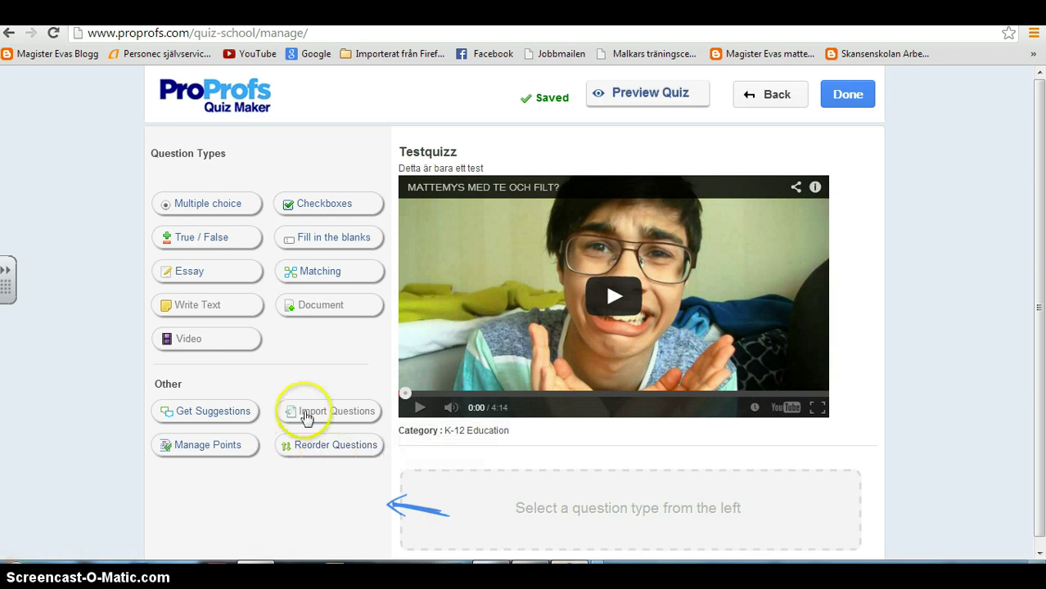
Step: Add a multiple-choice question as question 1 and open it in the full editor
{"action": "left_click", "coordinate": [206, 210]}
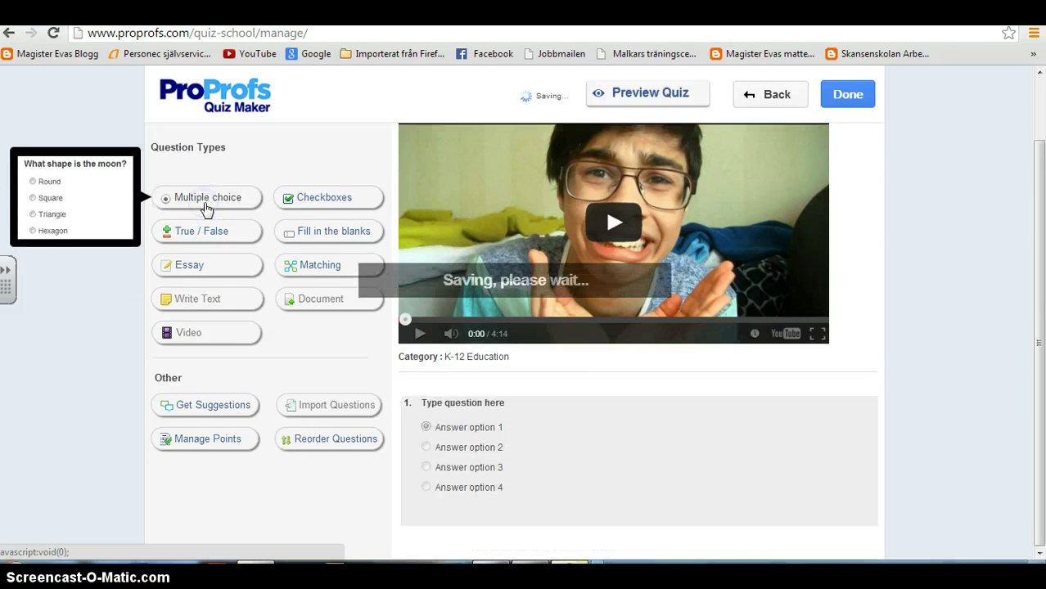
{"action": "left_click", "coordinate": [433, 413]}
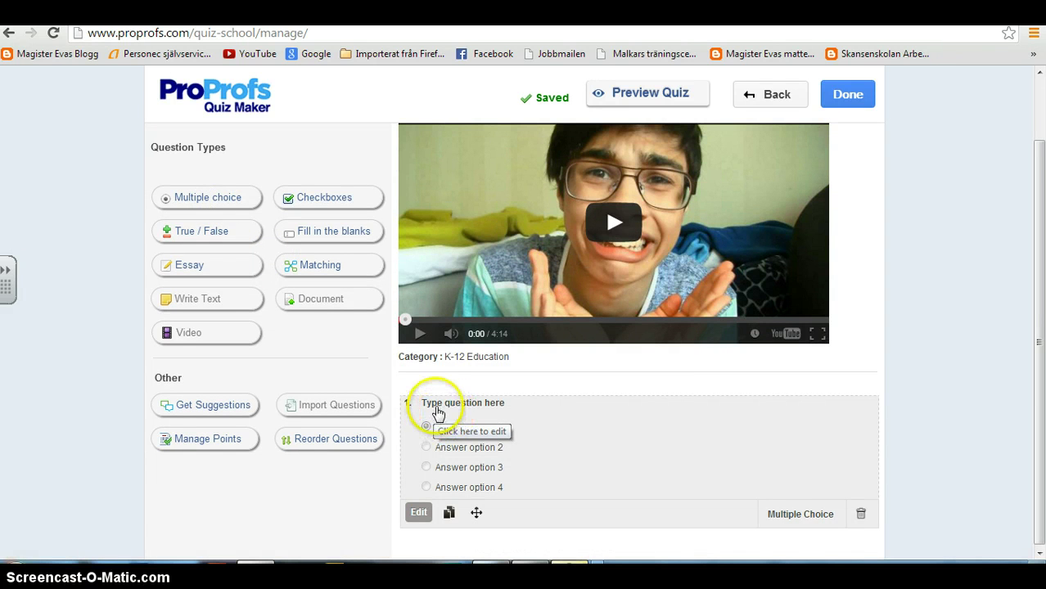
{"action": "left_click", "coordinate": [438, 409]}
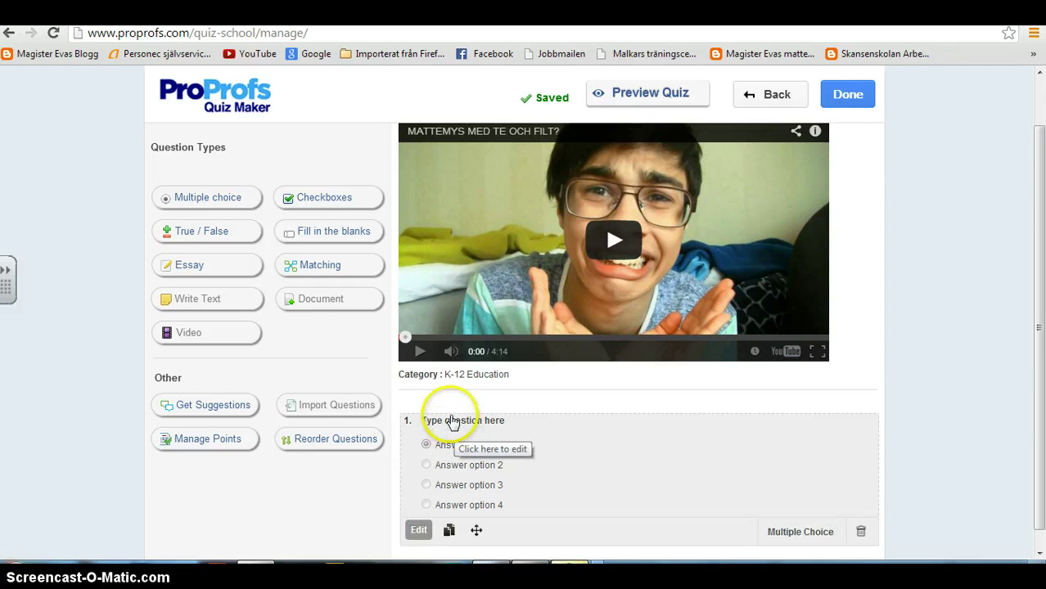
{"action": "left_click", "coordinate": [417, 530]}
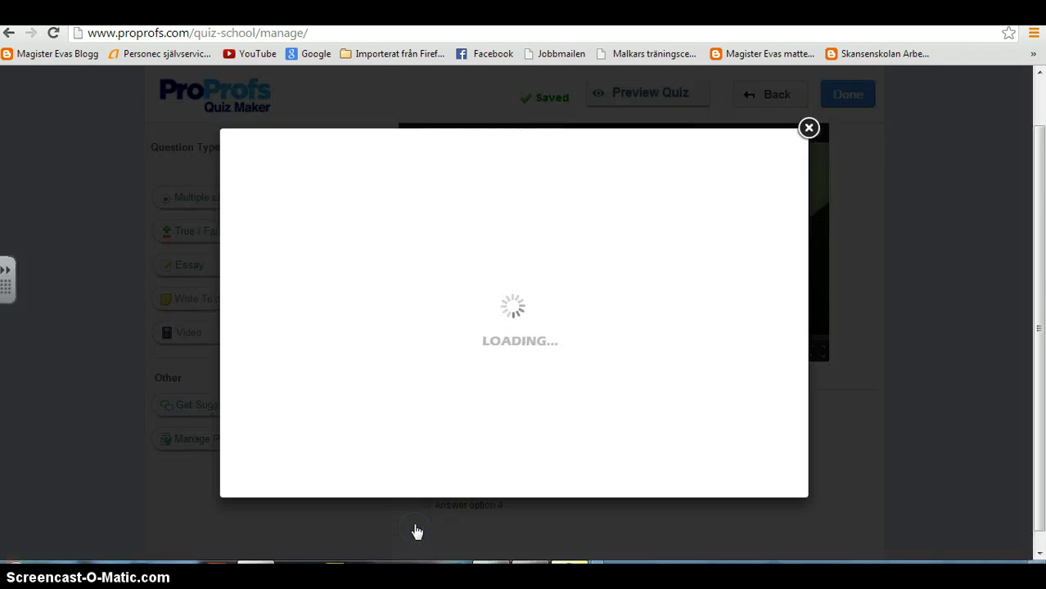
Step: Replace the question placeholder with 'Hur gammal är flickan på bilden?'
{"action": "left_click_drag", "start_coordinate": [337, 189], "coordinate": [248, 191]}
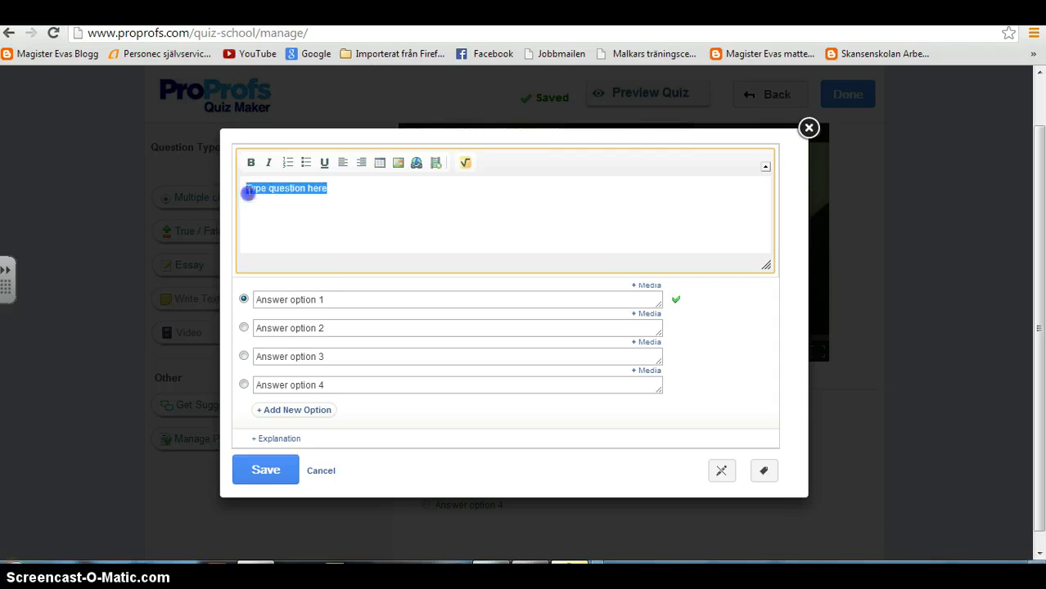
{"action": "type", "text": "Hu"}
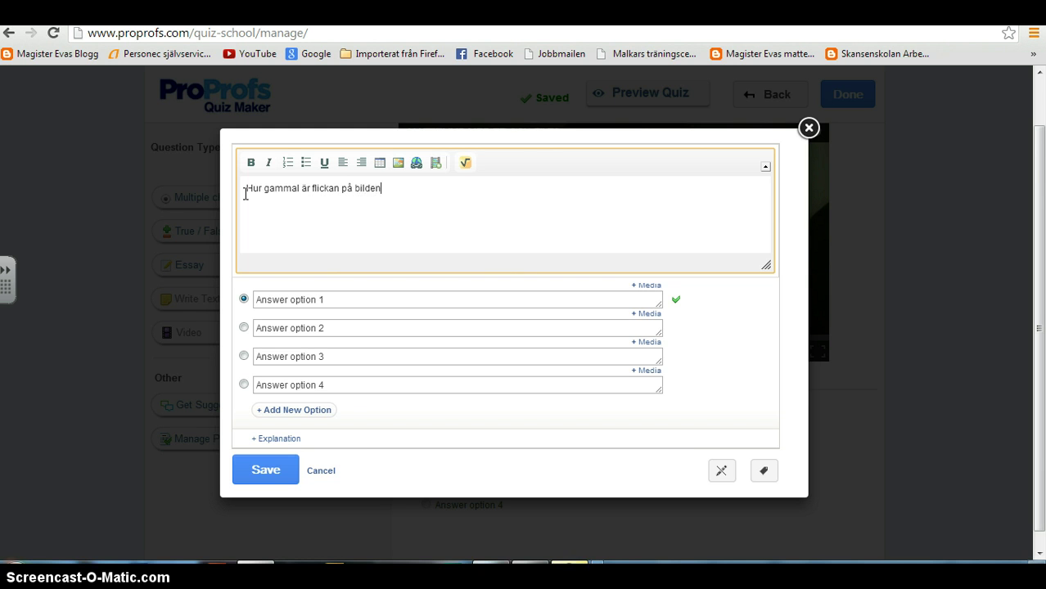
Step: Upload the child's photo from the computer and insert it beneath the question text
{"action": "left_click", "coordinate": [401, 167]}
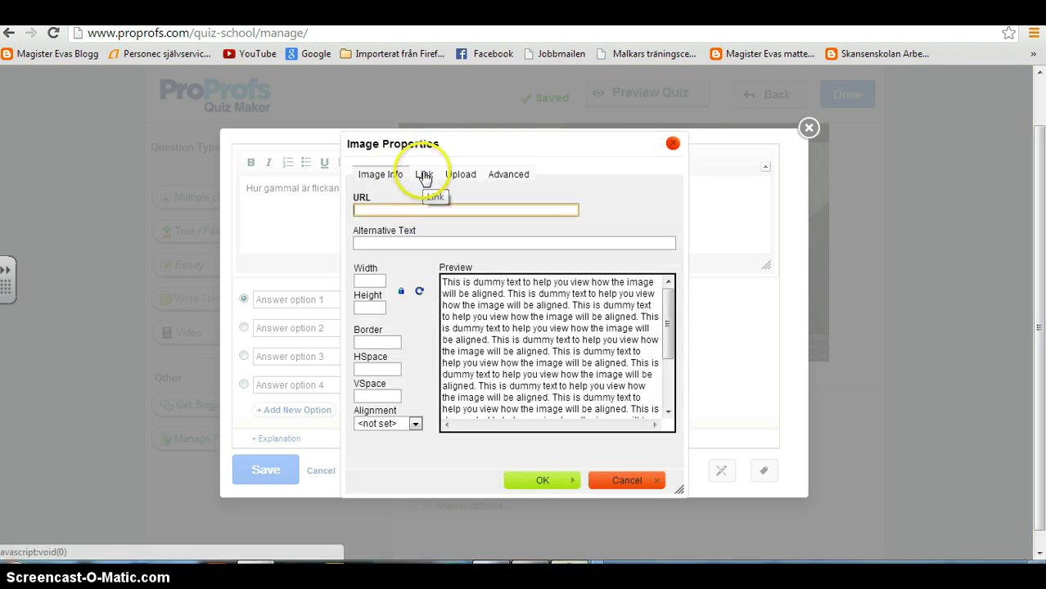
{"action": "left_click", "coordinate": [424, 176]}
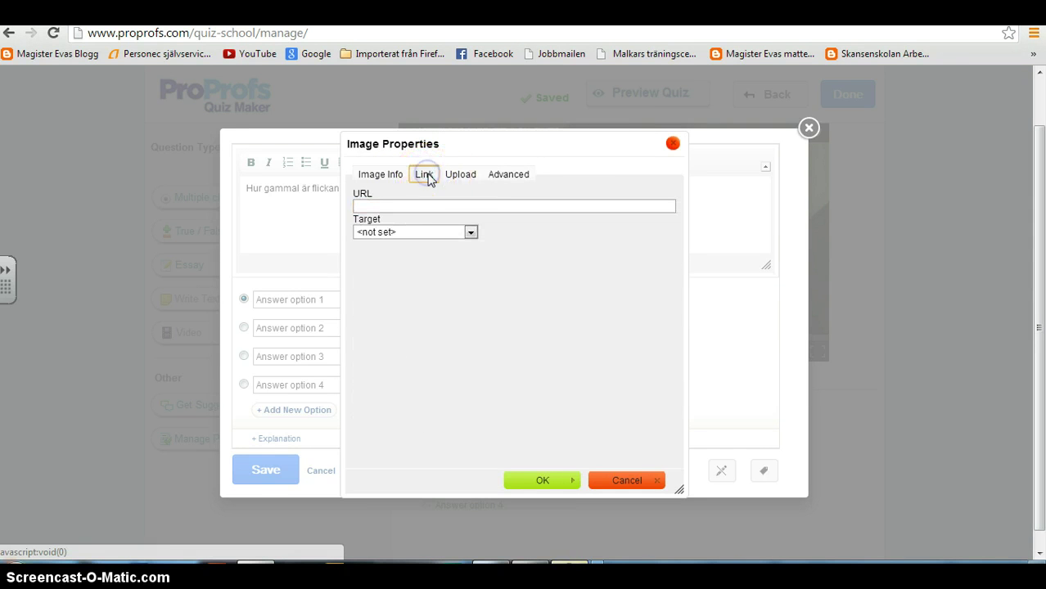
{"action": "left_click", "coordinate": [470, 175]}
{"action": "left_click", "coordinate": [373, 214]}
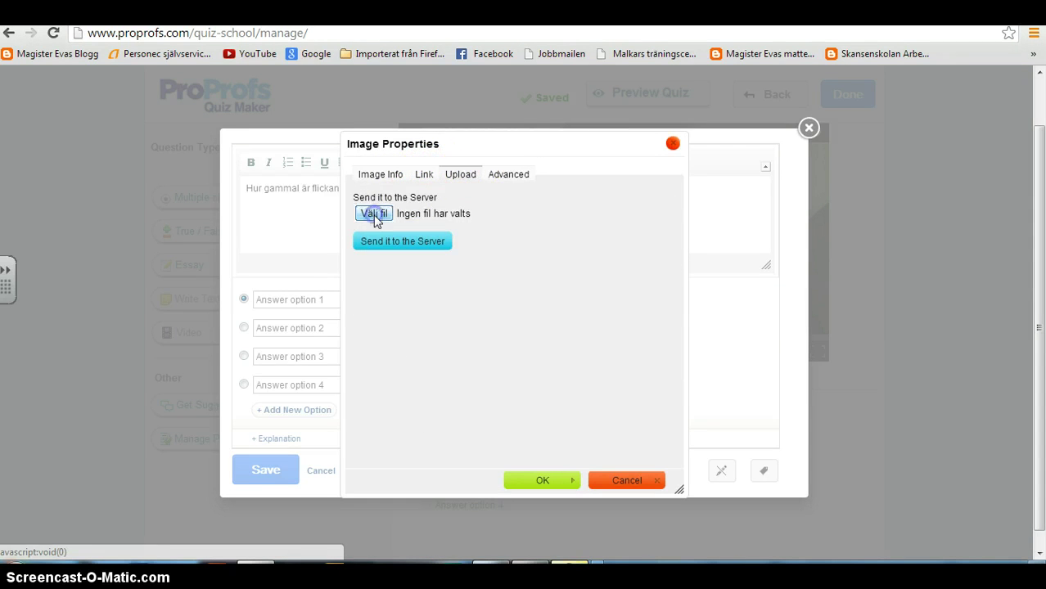
{"action": "left_click", "coordinate": [376, 221]}
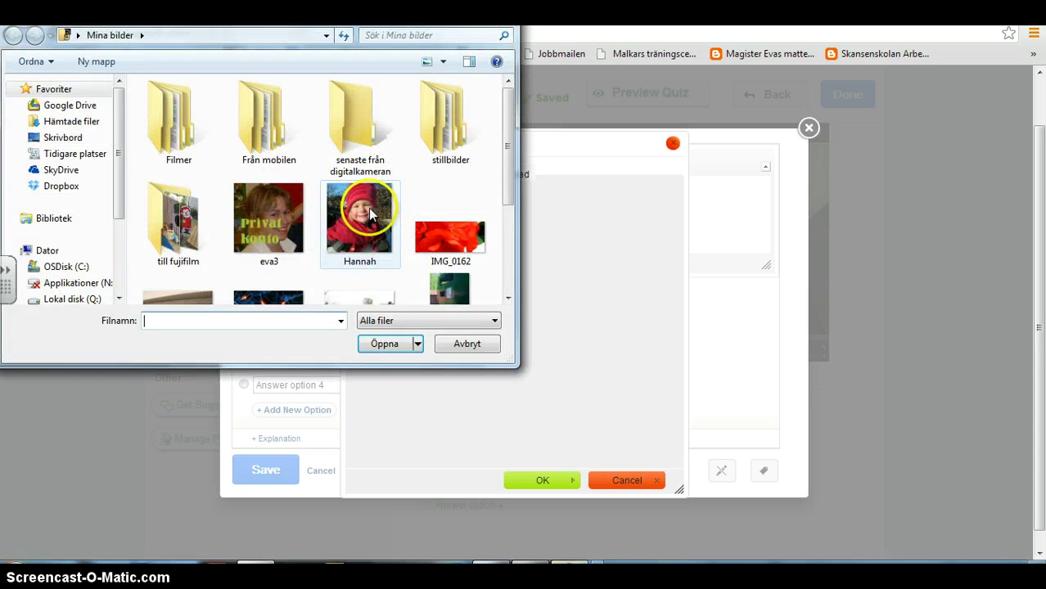
{"action": "left_click", "coordinate": [394, 346]}
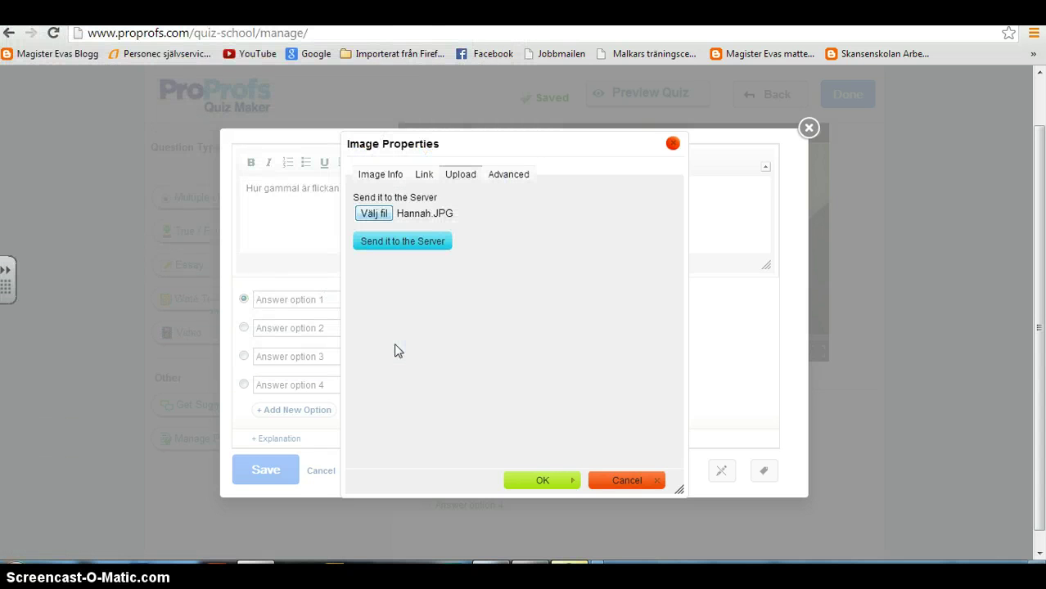
{"action": "left_click", "coordinate": [396, 243]}
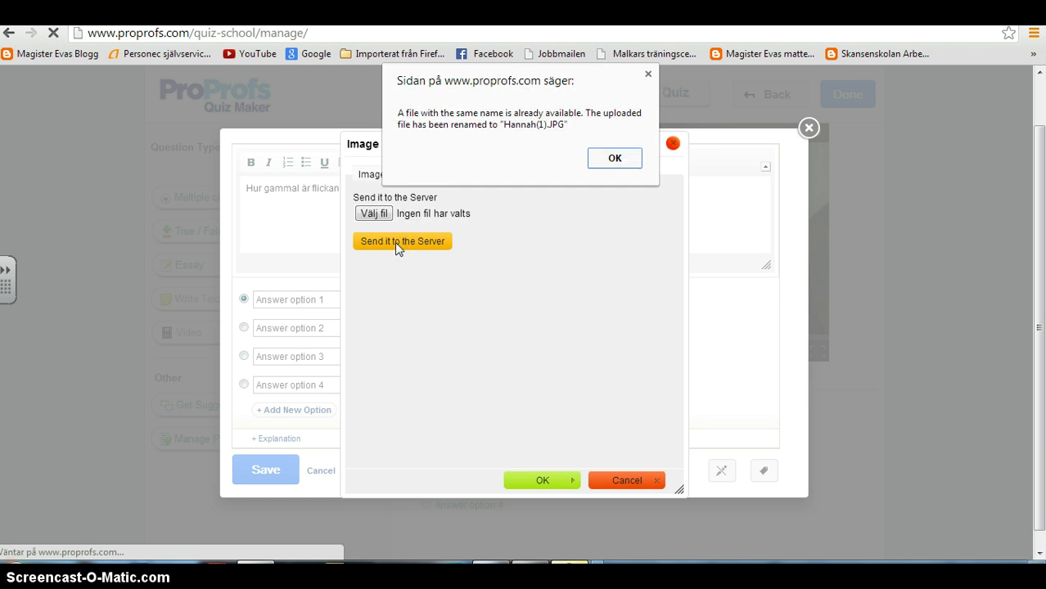
{"action": "left_click", "coordinate": [607, 156]}
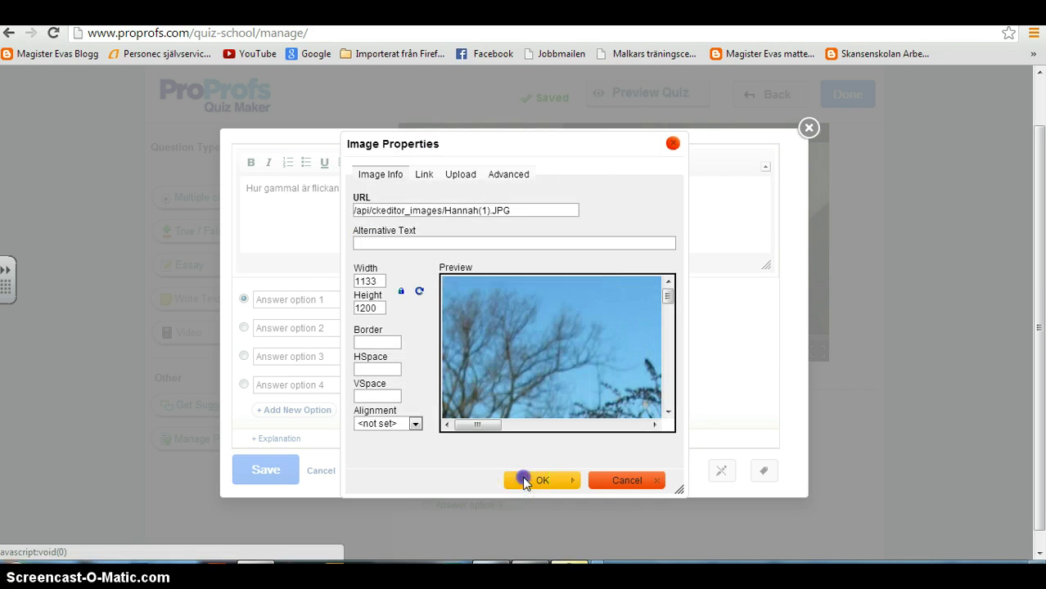
{"action": "left_click", "coordinate": [523, 479]}
{"action": "left_click", "coordinate": [326, 301]}
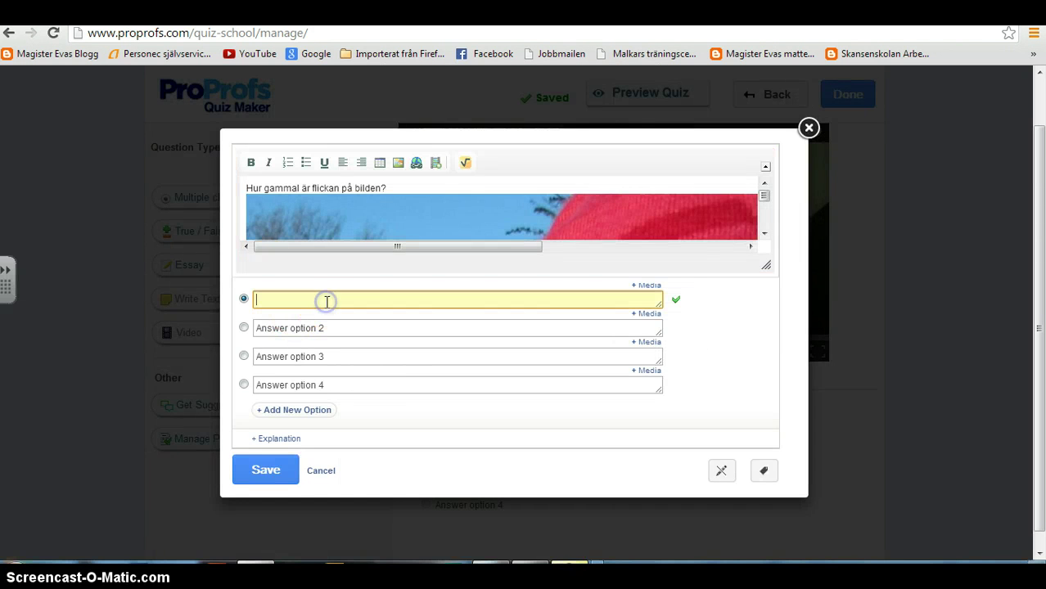
Step: Fill in the answers 1 år, 2 år, 3 år and 4 år
{"action": "type", "text": "1 år"}
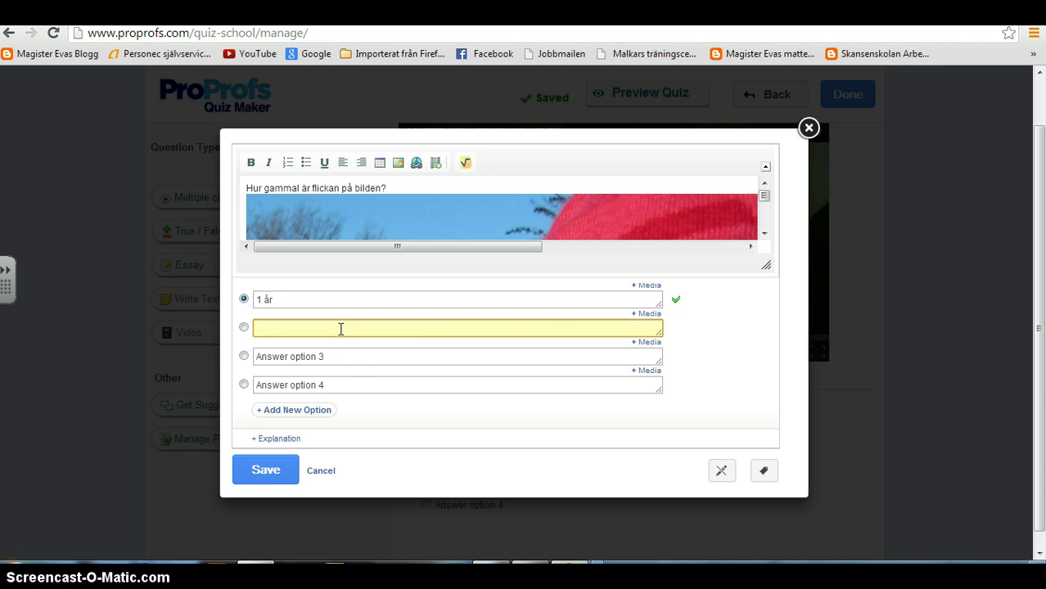
{"action": "left_click", "coordinate": [339, 358]}
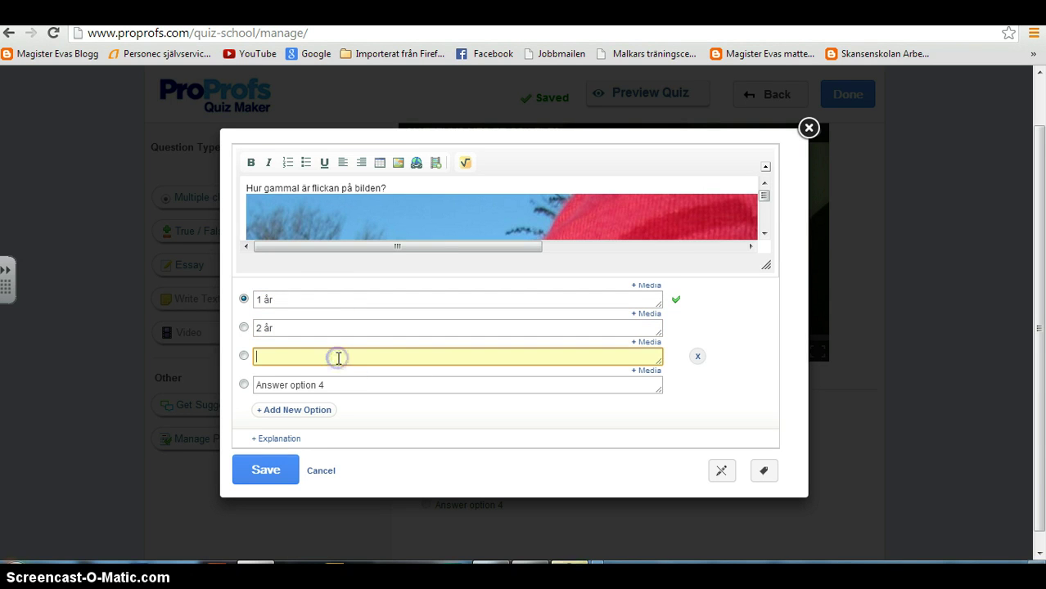
{"action": "left_click", "coordinate": [299, 385]}
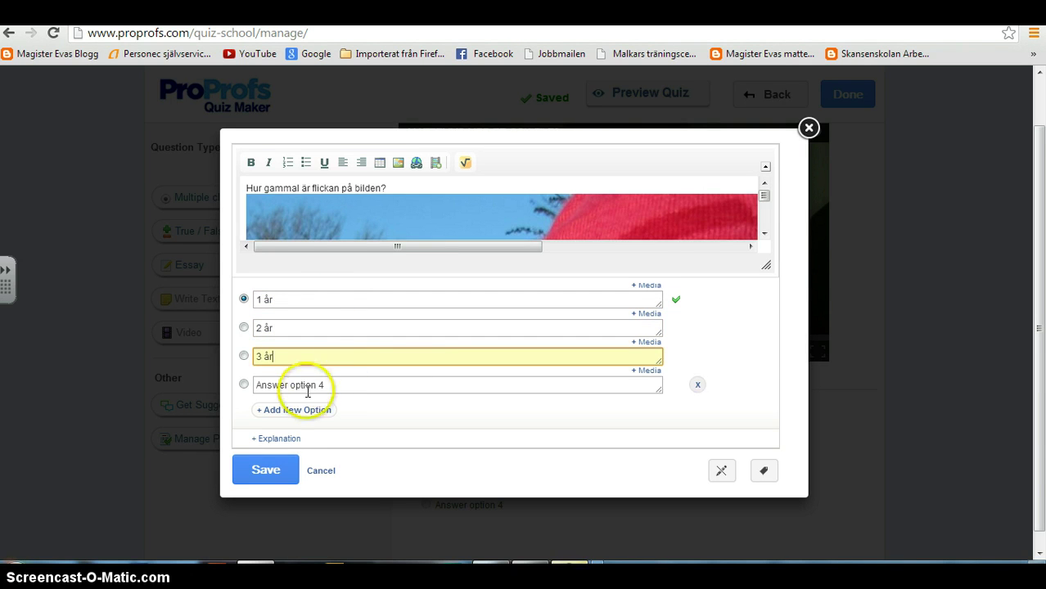
{"action": "type", "text": "4 år"}
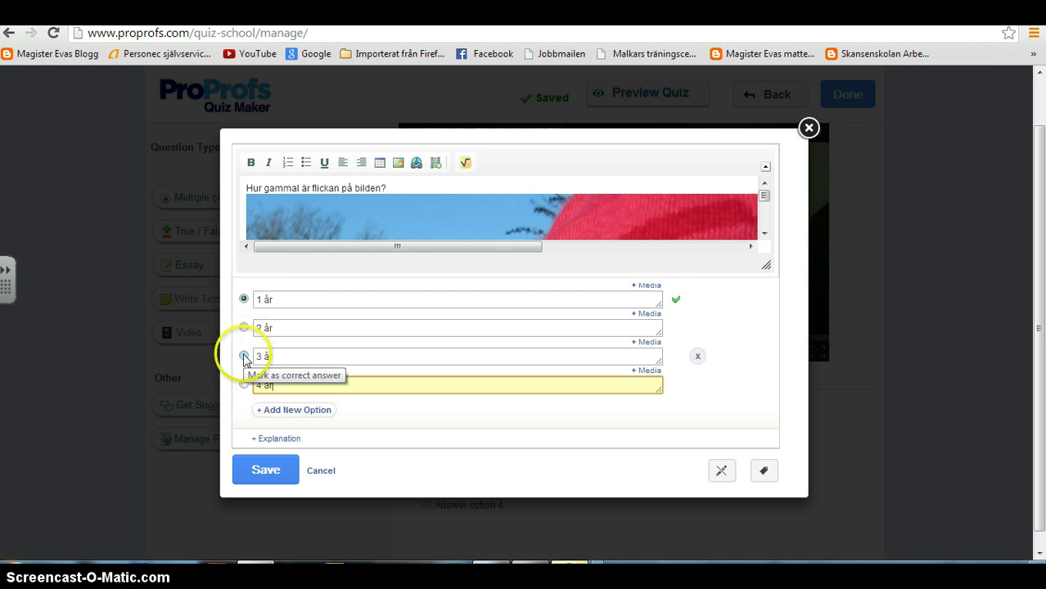
Step: Mark 2 år as the correct answer and add an explanation
{"action": "left_click", "coordinate": [244, 329]}
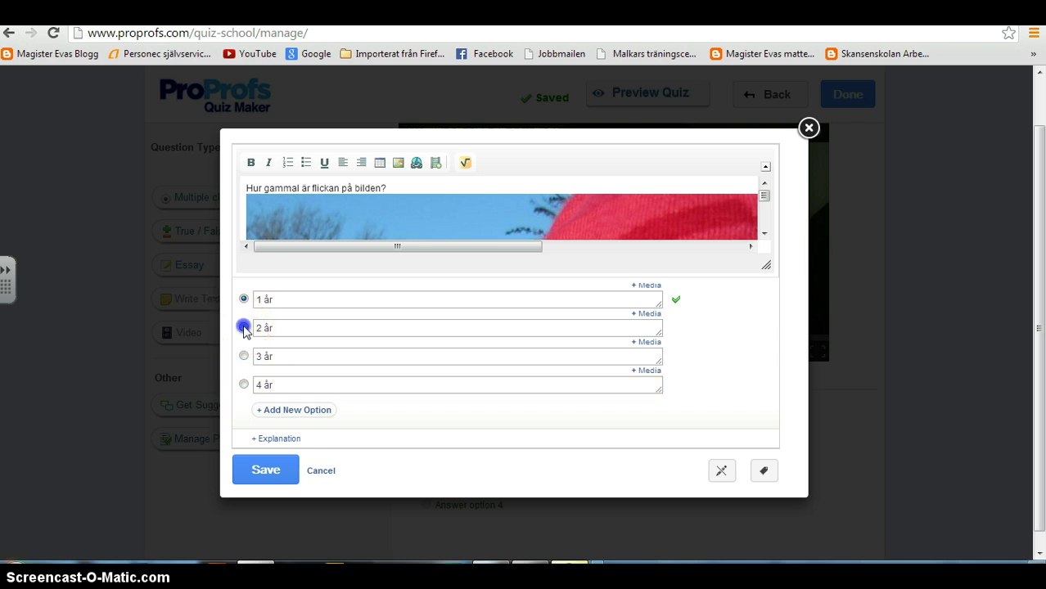
{"action": "left_click", "coordinate": [272, 438]}
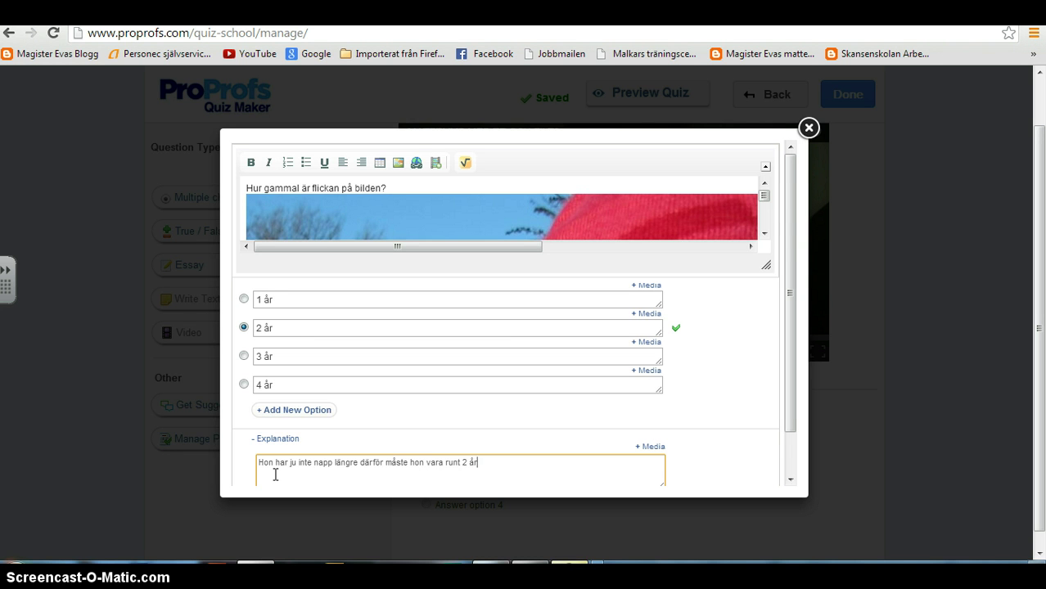
{"action": "left_click_drag", "start_coordinate": [790, 306], "coordinate": [788, 374]}
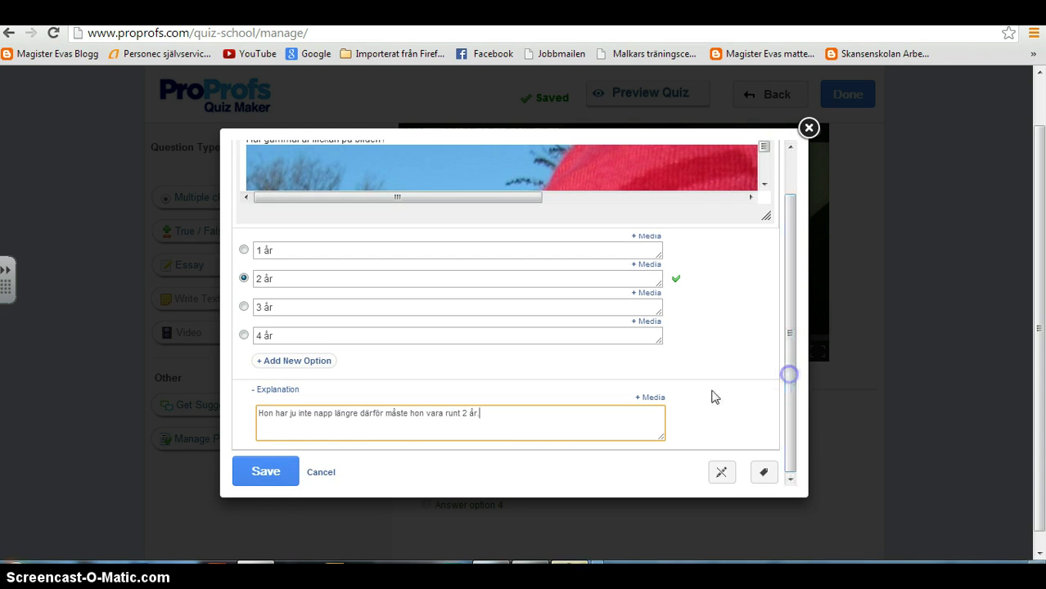
Step: Save question 1, then add a new multiple-choice question below it
{"action": "left_click", "coordinate": [275, 478]}
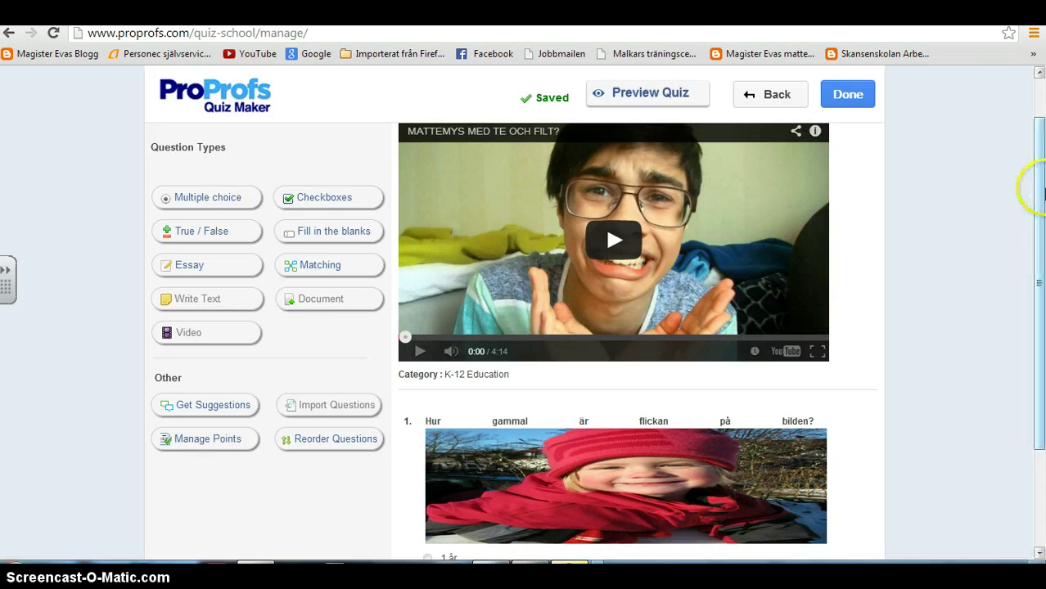
{"action": "left_click_drag", "start_coordinate": [1038, 168], "coordinate": [1032, 268]}
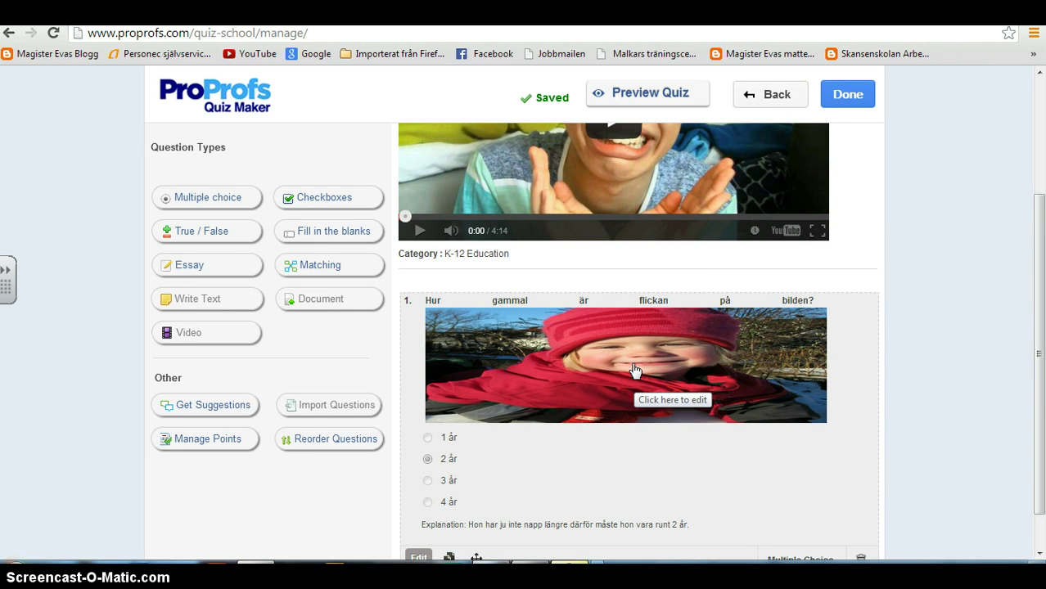
{"action": "left_click_drag", "start_coordinate": [1037, 276], "coordinate": [1037, 296]}
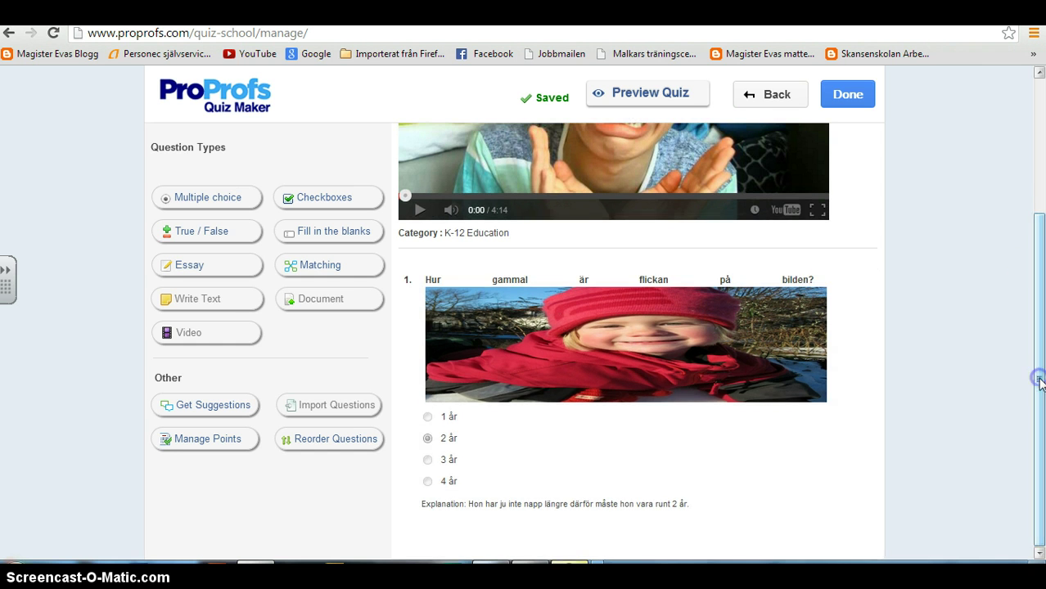
{"action": "left_click", "coordinate": [374, 414]}
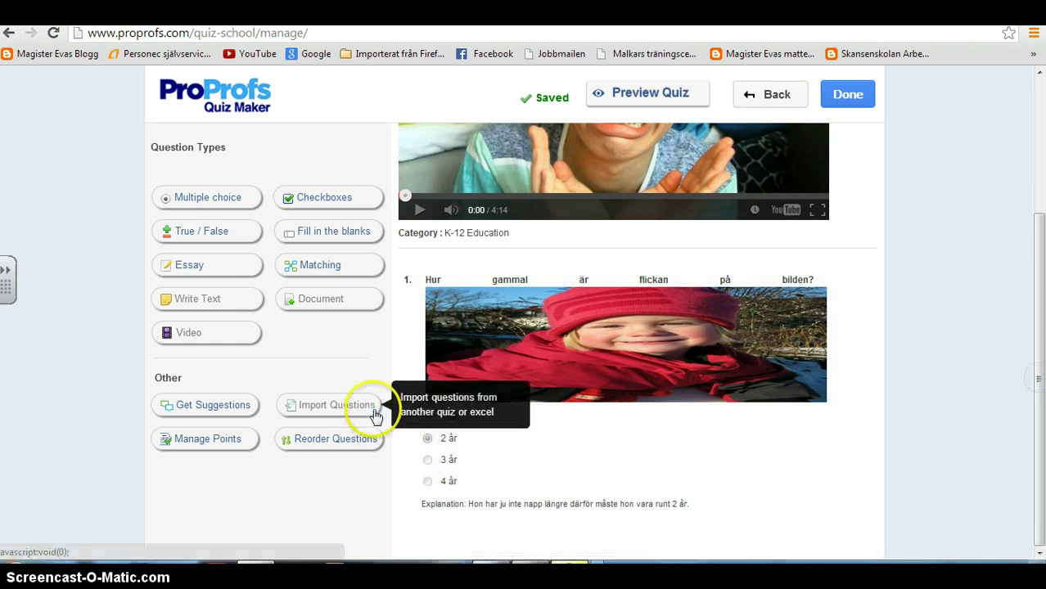
{"action": "left_click", "coordinate": [220, 203]}
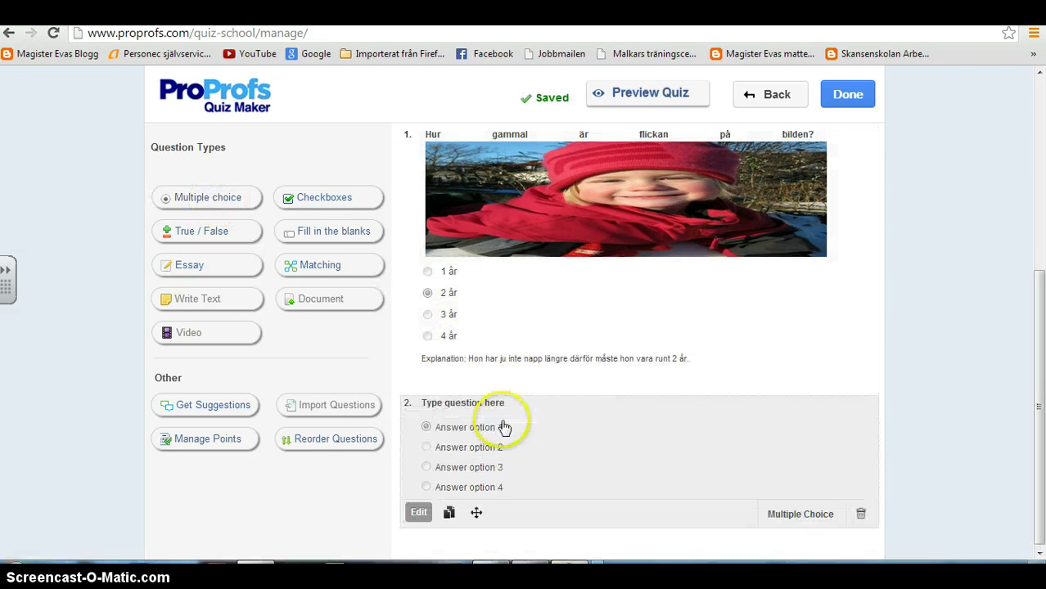
Step: Edit question 2 so its text reads 'När utspelade sig händelsen på filmen'
{"action": "left_click", "coordinate": [417, 513]}
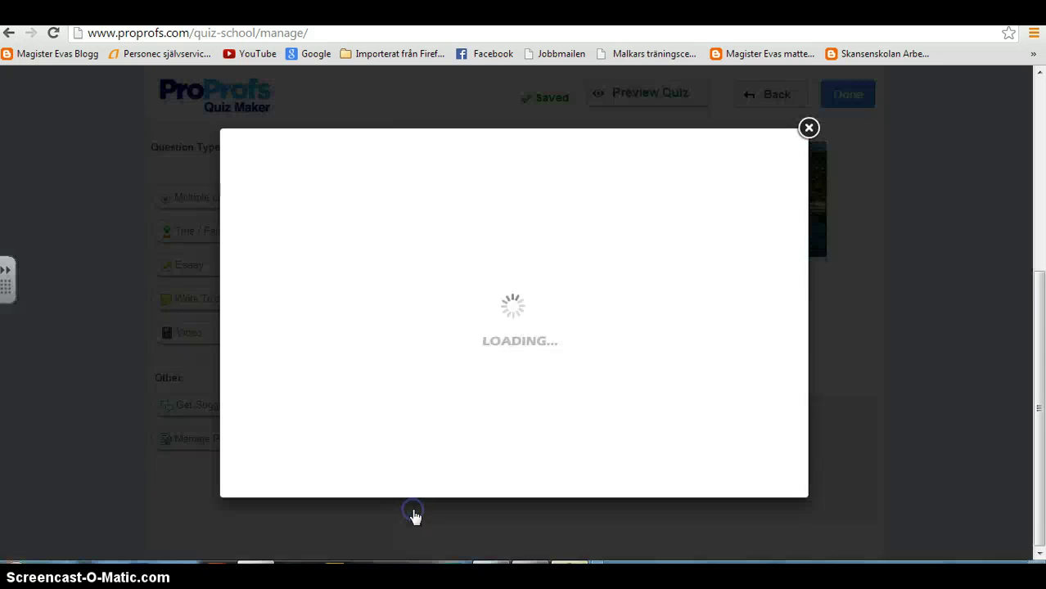
{"action": "left_click_drag", "start_coordinate": [339, 188], "coordinate": [229, 193]}
{"action": "type", "text": "N"}
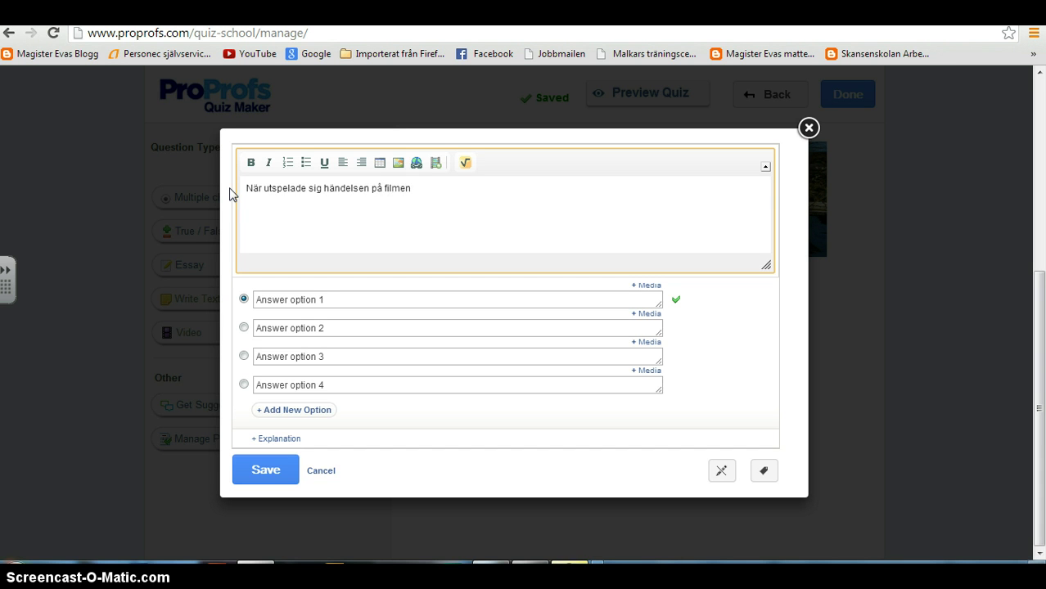
Step: In YouTube, search 'andra världskriget' and open the Children of the Holocaust video
{"action": "key", "text": "ctrl+Tab"}
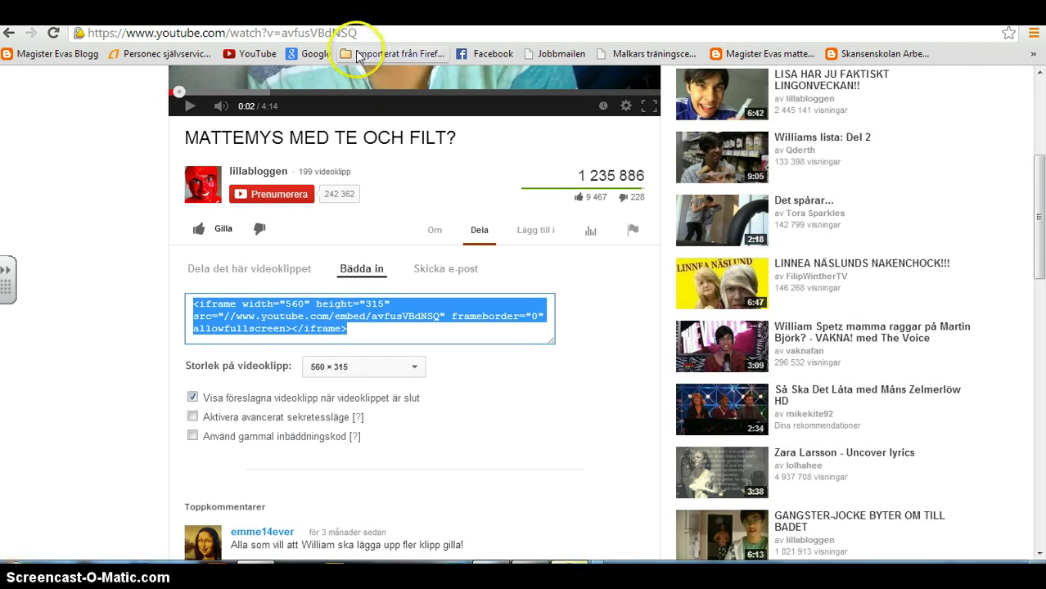
{"action": "left_click_drag", "start_coordinate": [1039, 242], "coordinate": [1039, 163]}
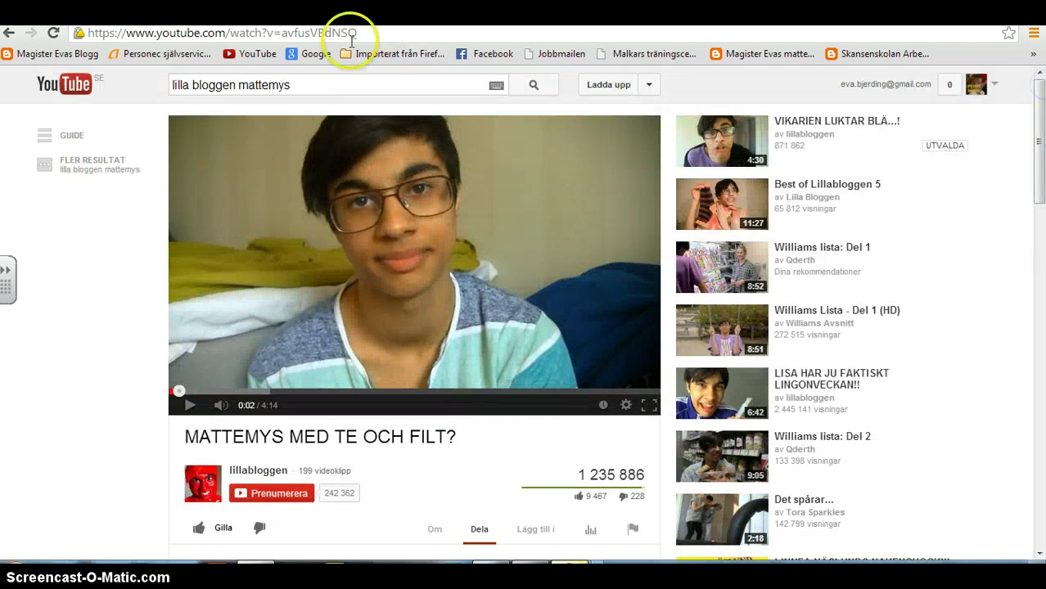
{"action": "left_click_drag", "start_coordinate": [296, 87], "coordinate": [131, 95]}
{"action": "type", "text": "and"}
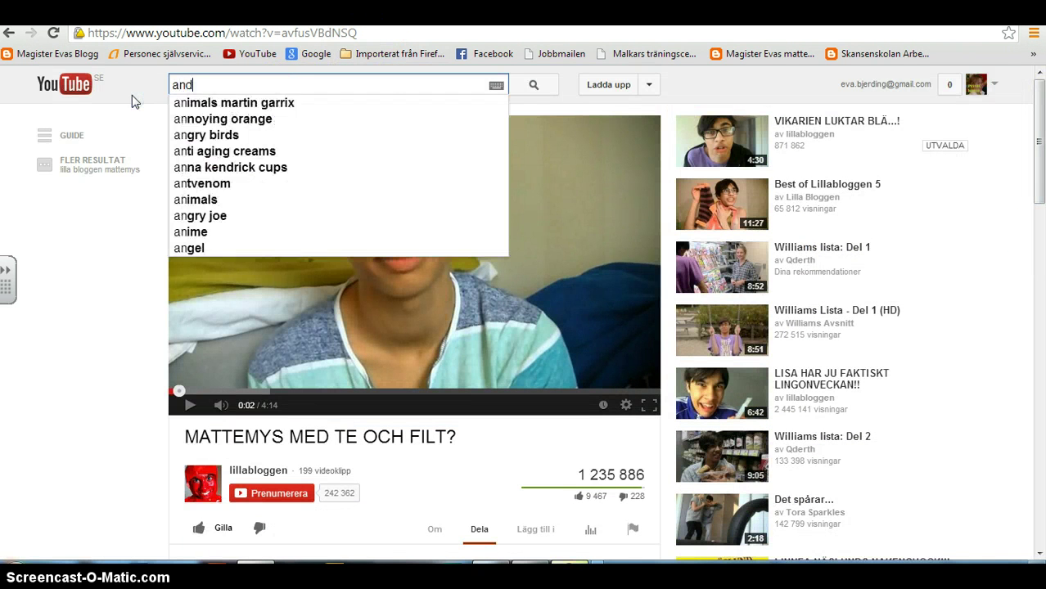
{"action": "type", "text": "ra världs"}
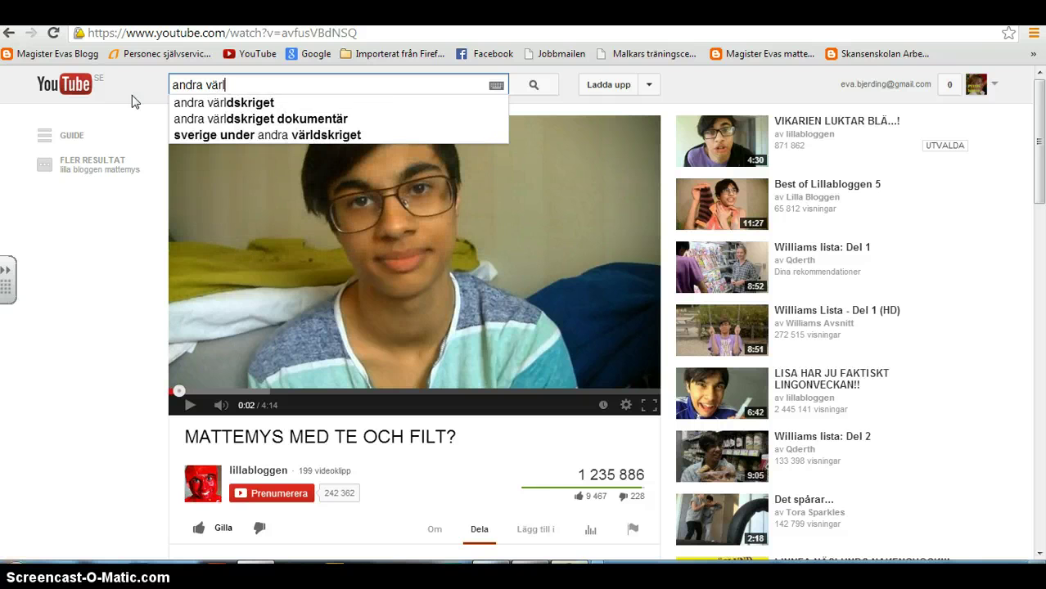
{"action": "left_click", "coordinate": [206, 101]}
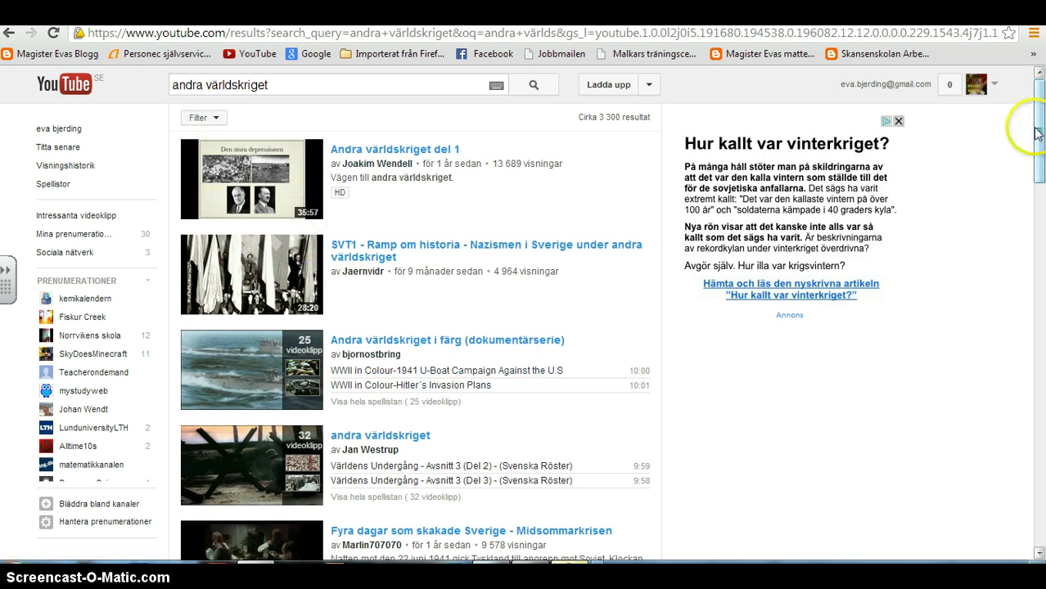
{"action": "left_click_drag", "start_coordinate": [1038, 131], "coordinate": [1039, 187]}
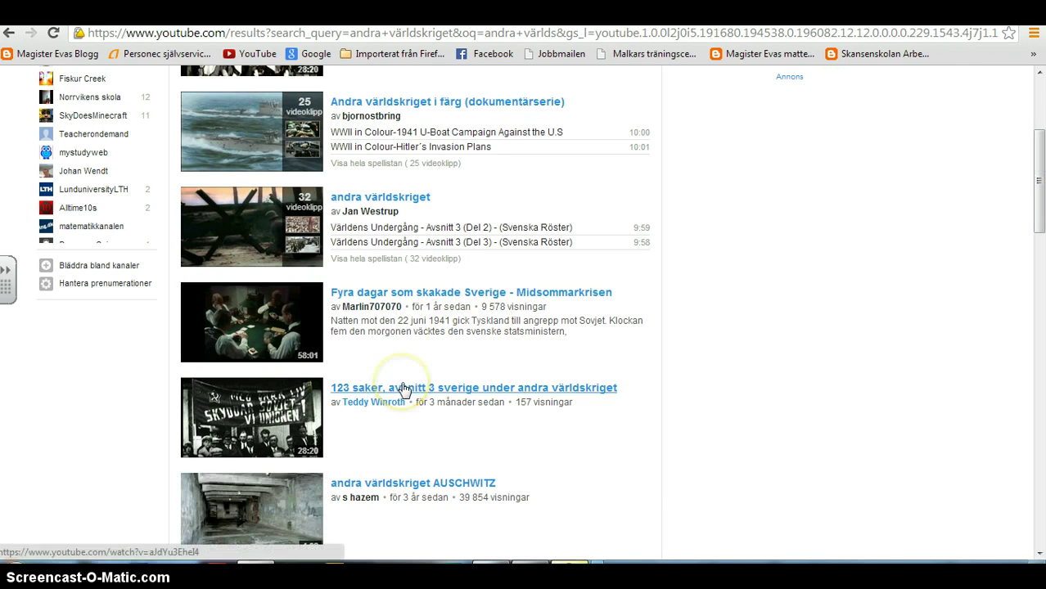
{"action": "left_click", "coordinate": [429, 489]}
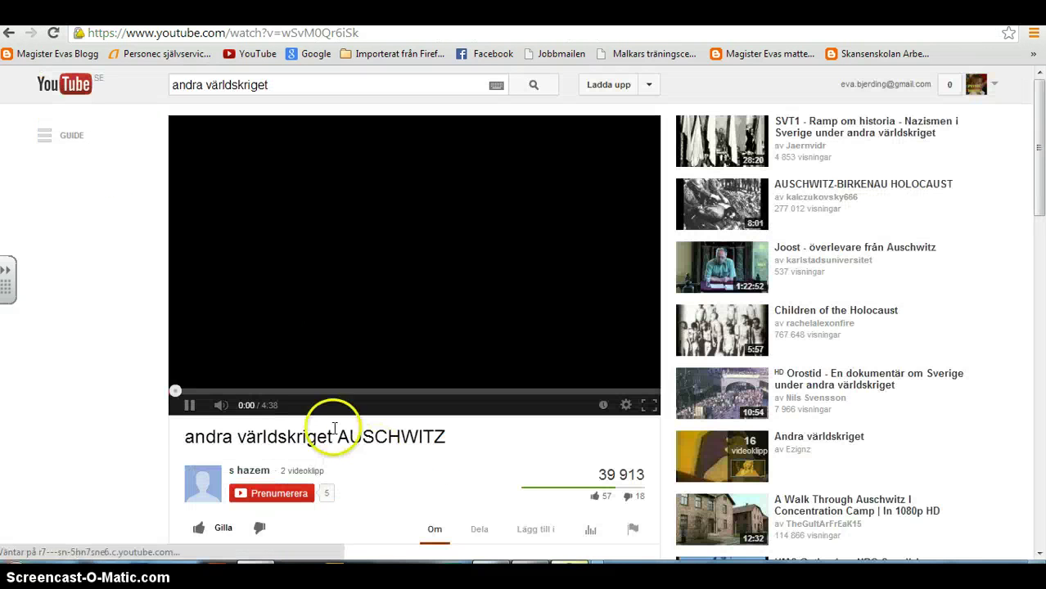
{"action": "left_click", "coordinate": [794, 314]}
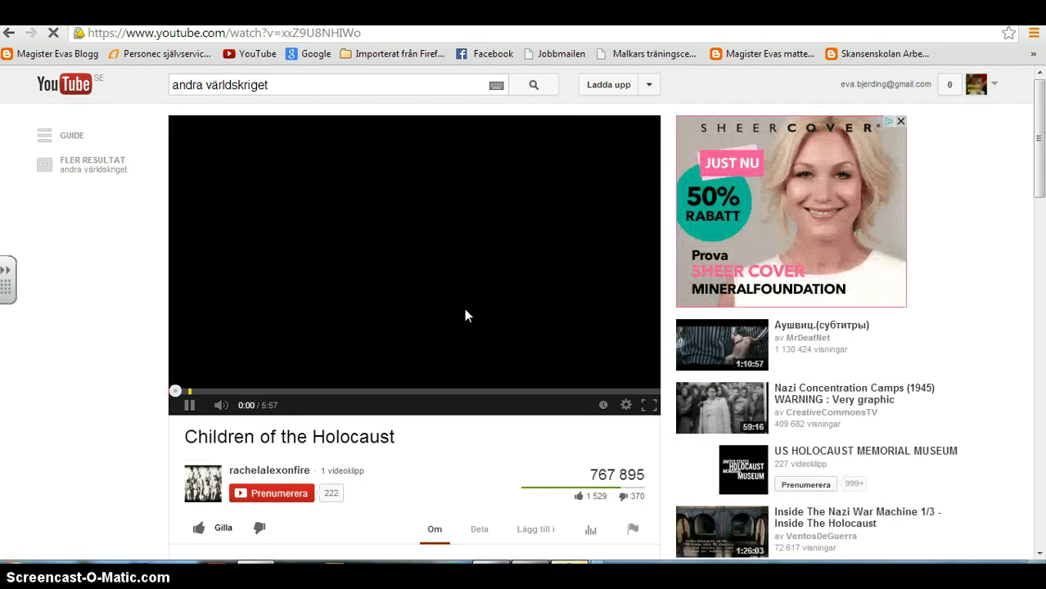
Step: Bring up the video's embed code under Dela > Bädda in and pause playback
{"action": "left_click_drag", "start_coordinate": [1040, 146], "coordinate": [1035, 205]}
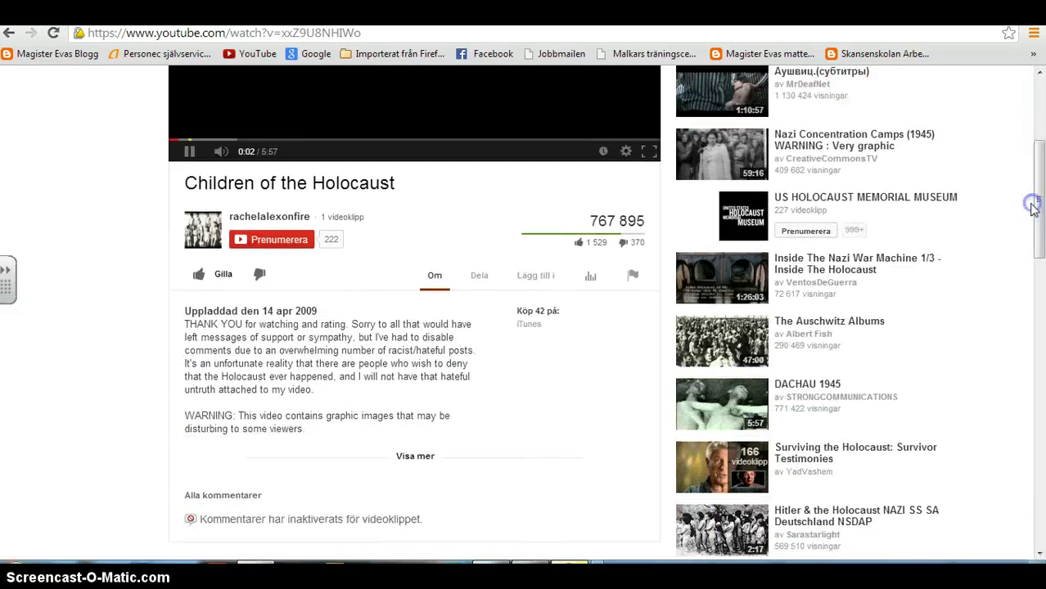
{"action": "left_click", "coordinate": [478, 275]}
{"action": "left_click", "coordinate": [349, 318]}
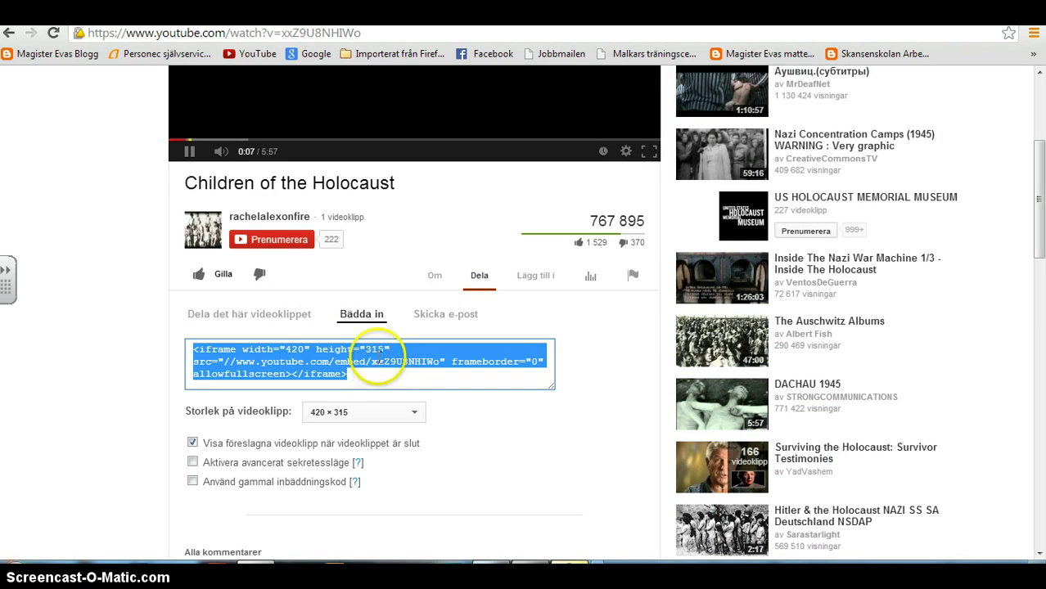
{"action": "left_click", "coordinate": [189, 152]}
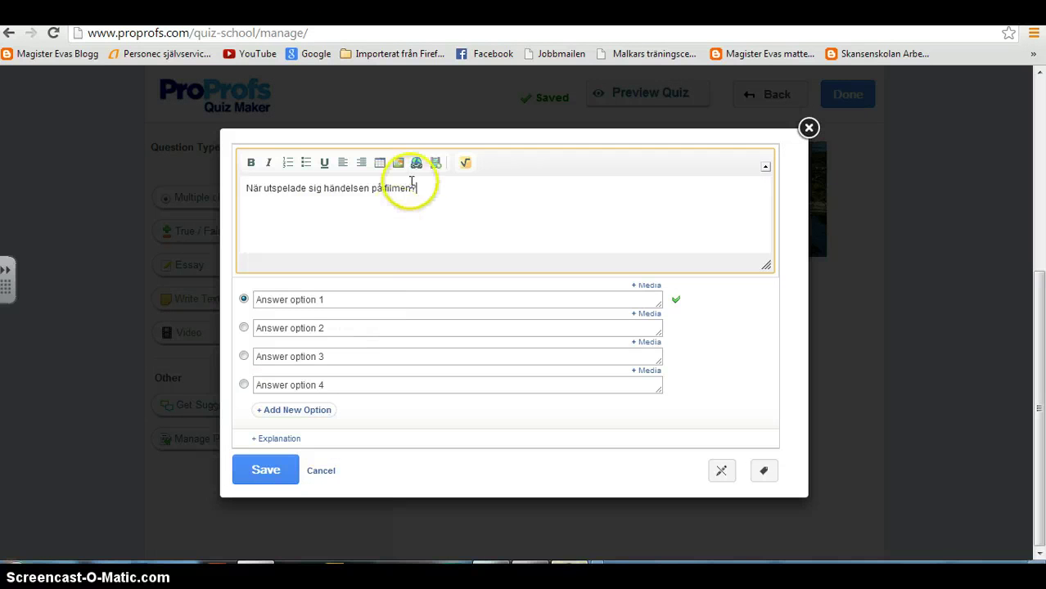
Step: Embed the Children of the Holocaust video in question 2 by pasting its YouTube embed code
{"action": "left_click", "coordinate": [435, 162]}
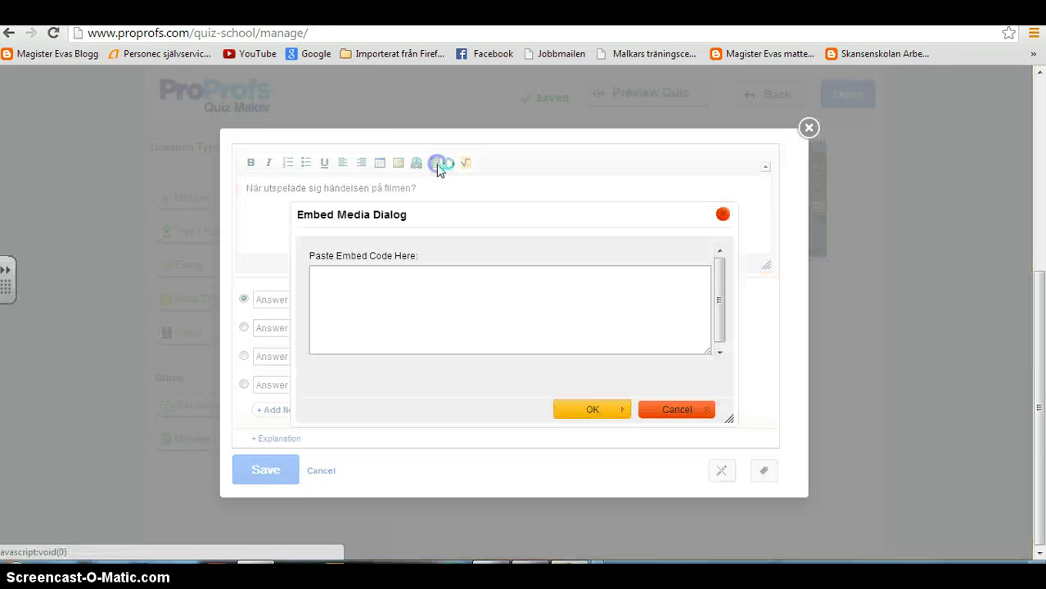
{"action": "left_click", "coordinate": [371, 280]}
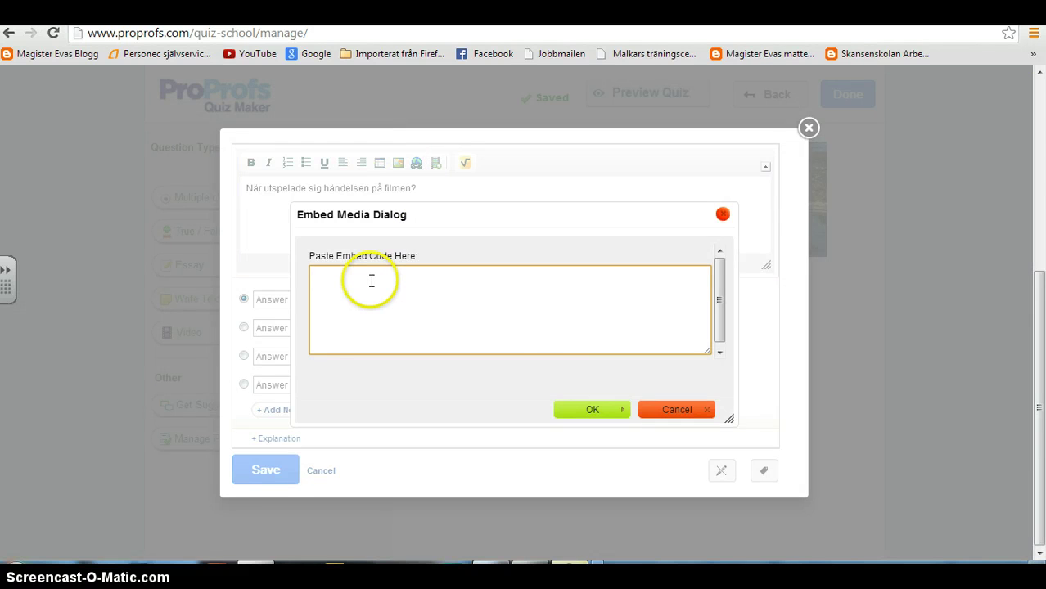
{"action": "type", "text": "<iframe width=\"420\" height=\"315\" src=\"//www.youtube.com/embed/xxZ9U8NHIWo\" frameborder=\"0\" allowfullscreen></iframe>"}
{"action": "left_click", "coordinate": [590, 409]}
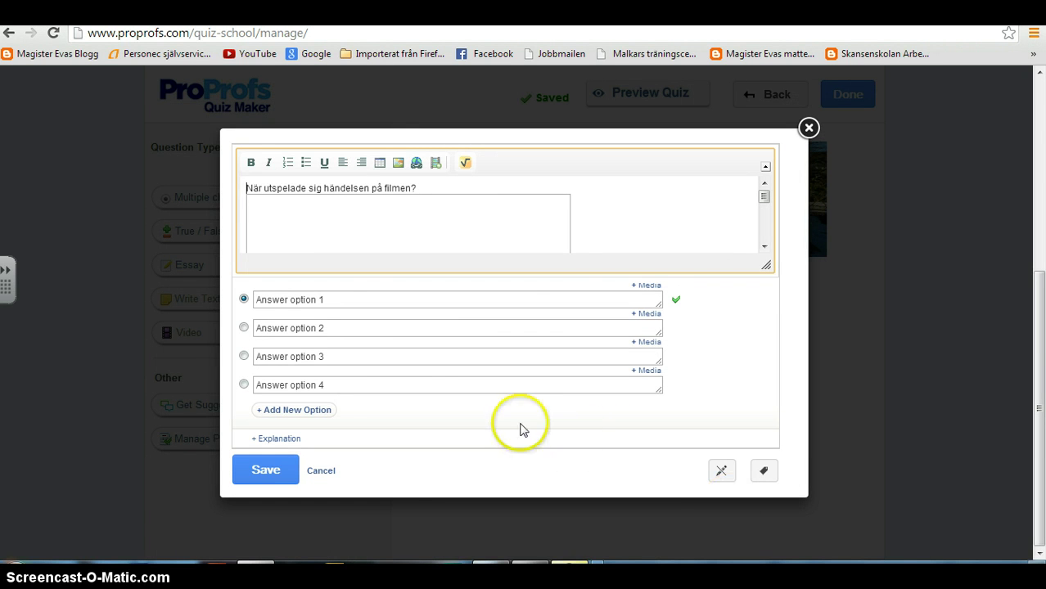
Step: Enter '1:a världskriget' as the first answer and '2:a världskriget' as the second
{"action": "left_click", "coordinate": [336, 301]}
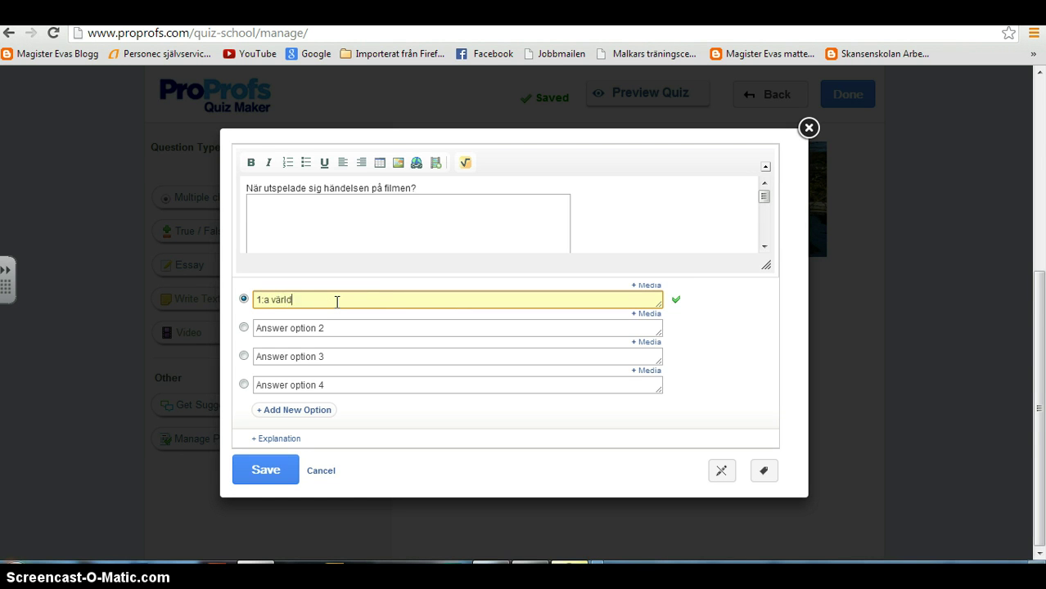
{"action": "type", "text": "1:a världskriget"}
{"action": "left_click_drag", "start_coordinate": [337, 302], "coordinate": [254, 303]}
{"action": "key", "text": "ctrl+c"}
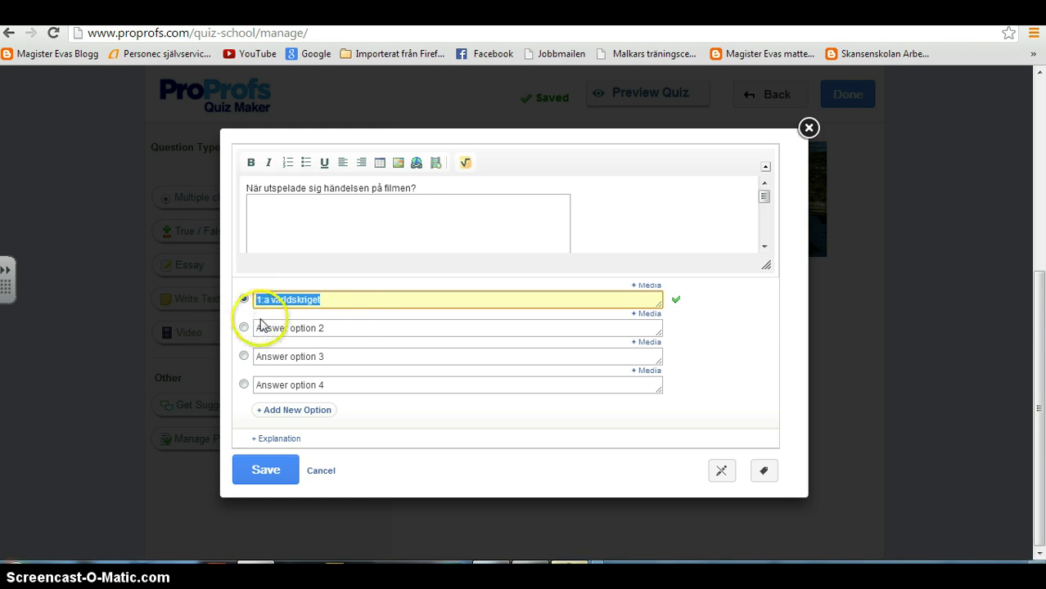
{"action": "left_click", "coordinate": [327, 328]}
{"action": "key", "text": "ctrl+v"}
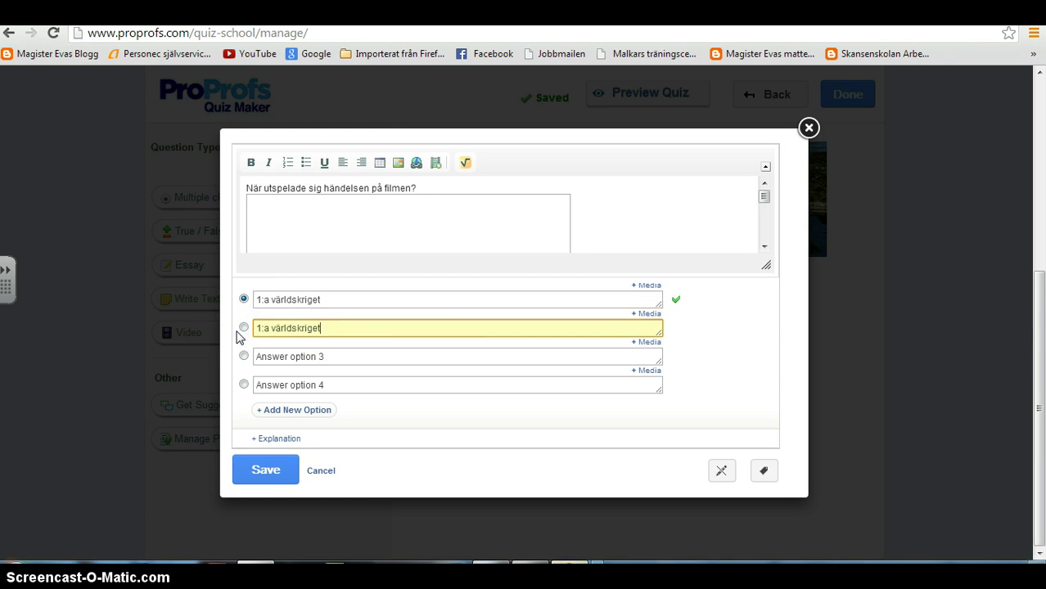
{"action": "left_click", "coordinate": [260, 327]}
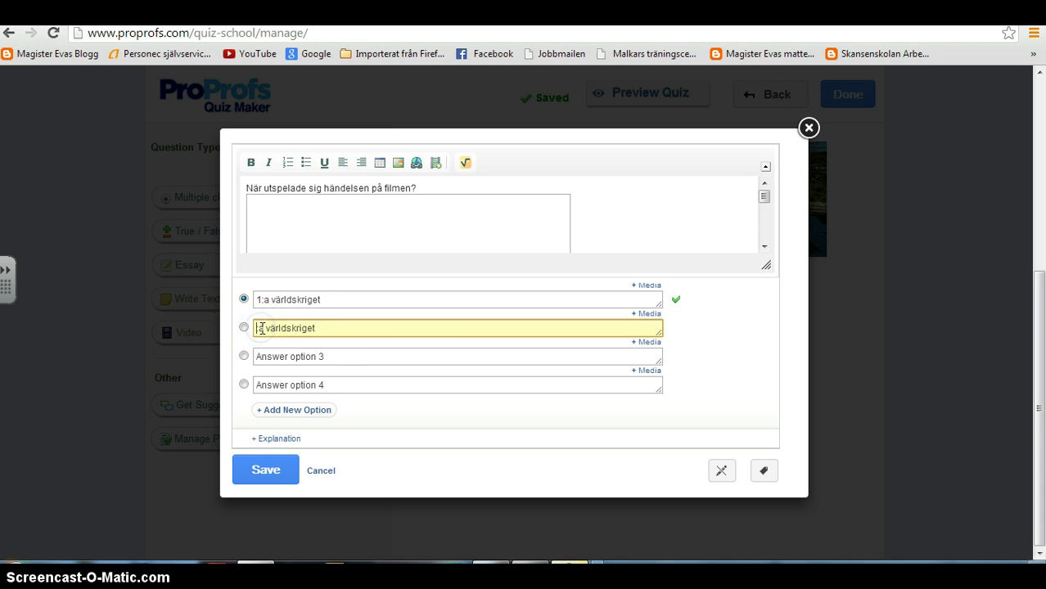
{"action": "key", "text": "BackSpace"}
{"action": "type", "text": "2"}
Step: Make the third answer '3:e världskriget' and save the video question
{"action": "left_click", "coordinate": [339, 355]}
{"action": "key", "text": "ctrl+v"}
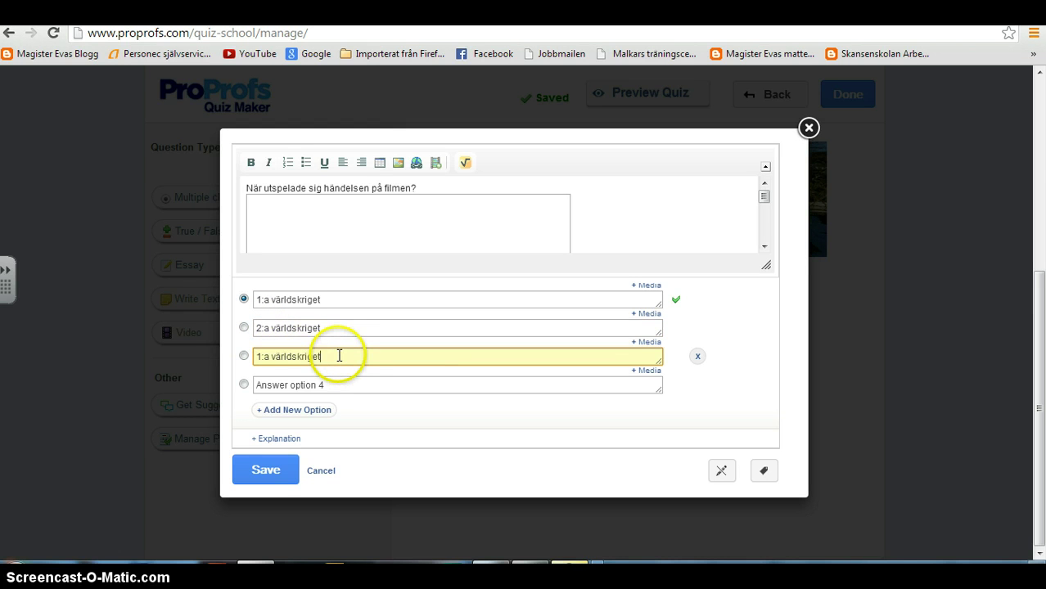
{"action": "left_click", "coordinate": [261, 356]}
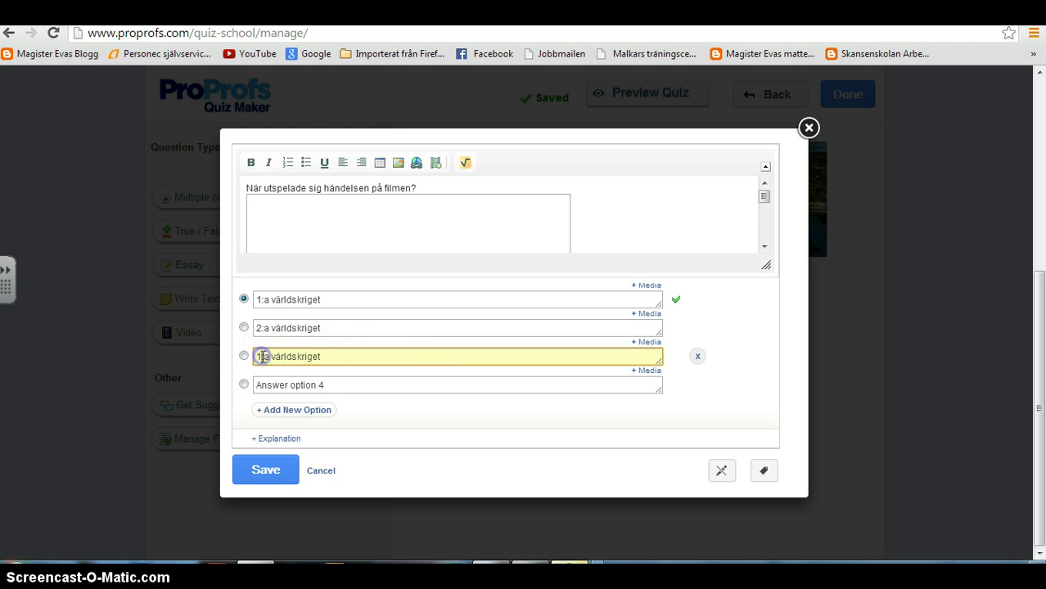
{"action": "key", "text": "BackSpace"}
{"action": "type", "text": "3"}
{"action": "left_click", "coordinate": [271, 357]}
{"action": "key", "text": "BackSpace"}
{"action": "type", "text": "e"}
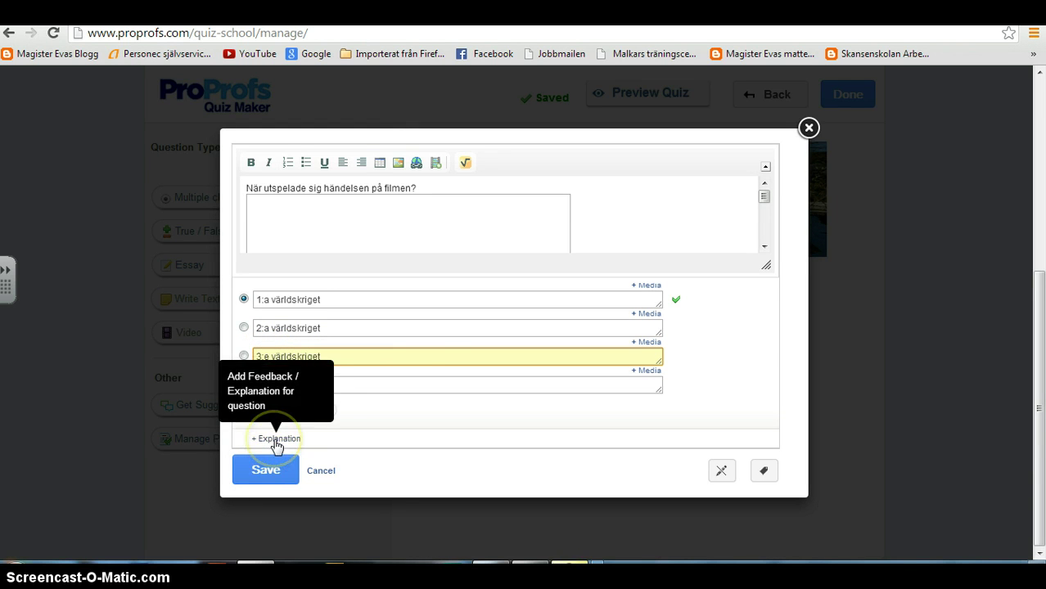
{"action": "left_click", "coordinate": [266, 470]}
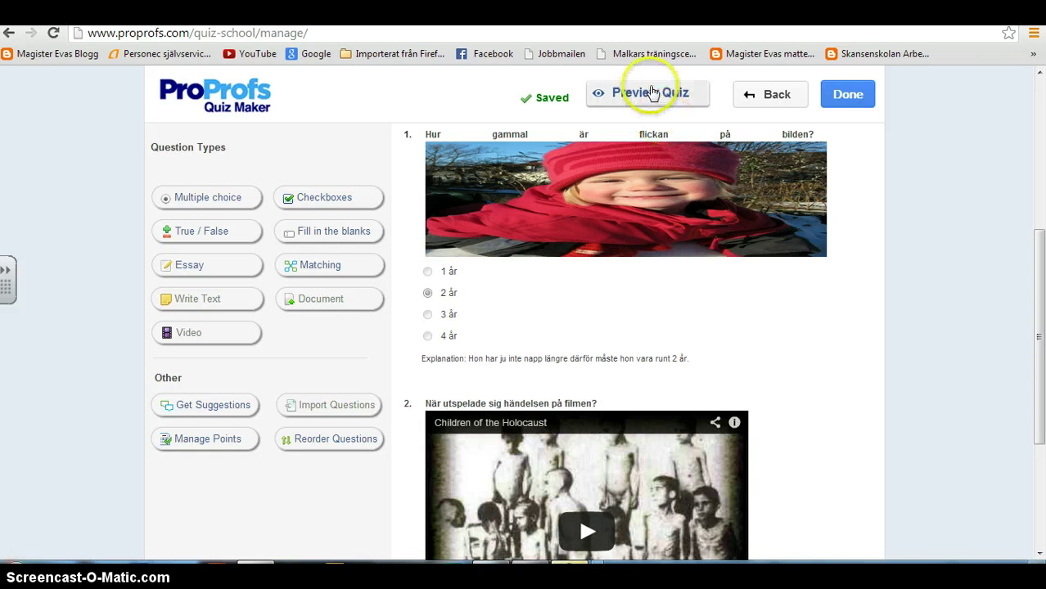
Step: Preview Testquizz, fill in a placeholder first and last name, and start the quiz
{"action": "left_click", "coordinate": [652, 93]}
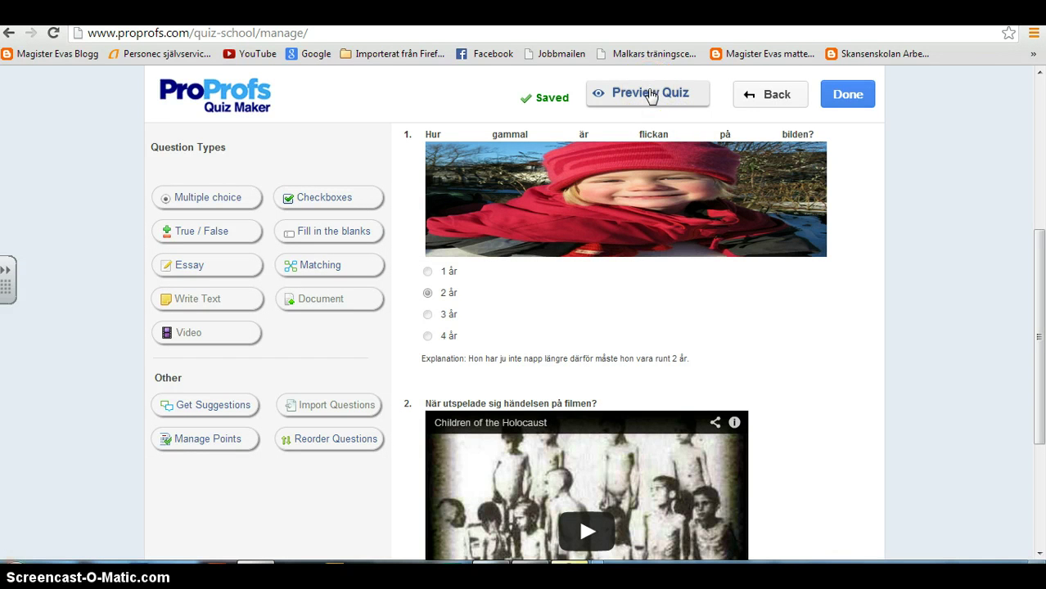
{"action": "left_click", "coordinate": [652, 93]}
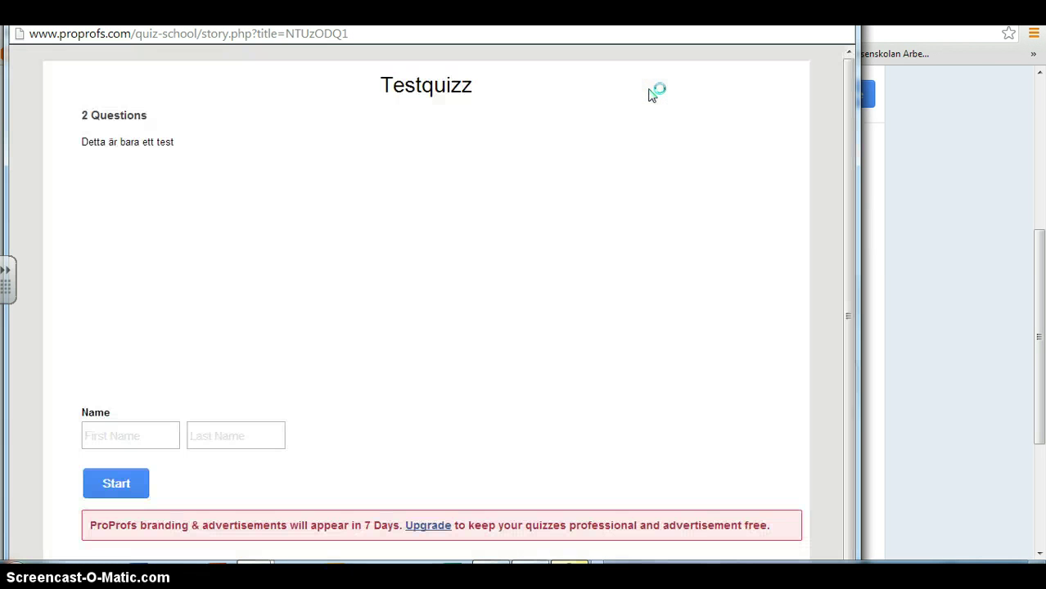
{"action": "left_click", "coordinate": [847, 117]}
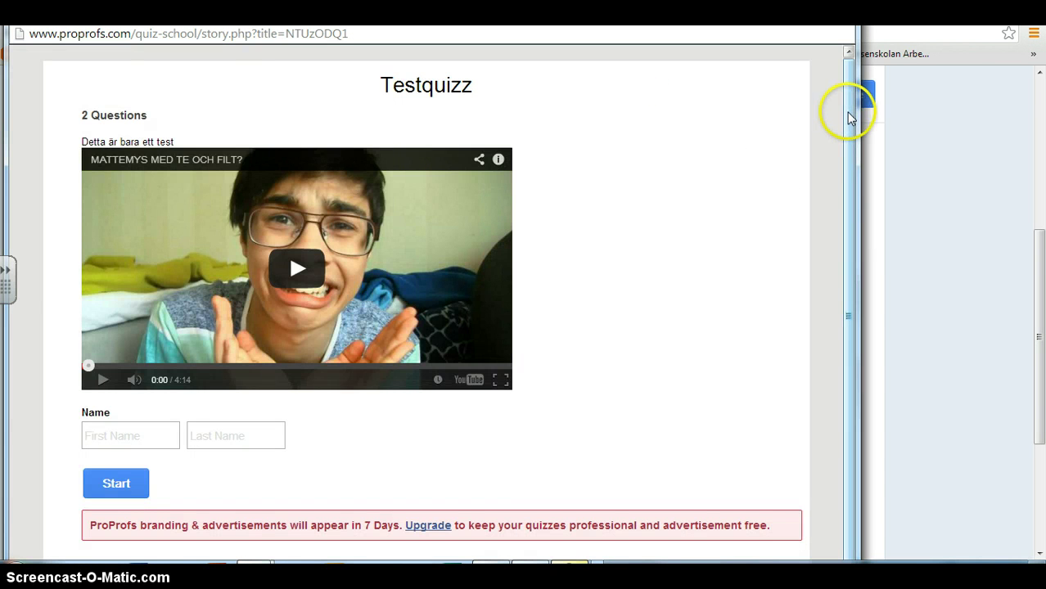
{"action": "left_click_drag", "start_coordinate": [846, 117], "coordinate": [849, 163]}
{"action": "left_click", "coordinate": [132, 425]}
{"action": "type", "text": "eva"}
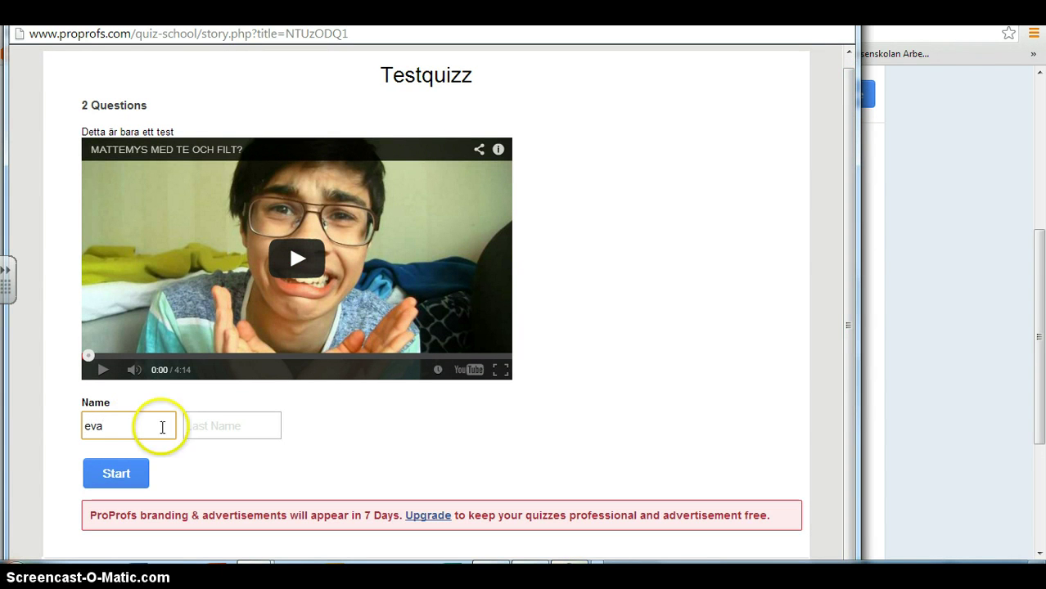
{"action": "left_click", "coordinate": [197, 425]}
{"action": "type", "text": "1"}
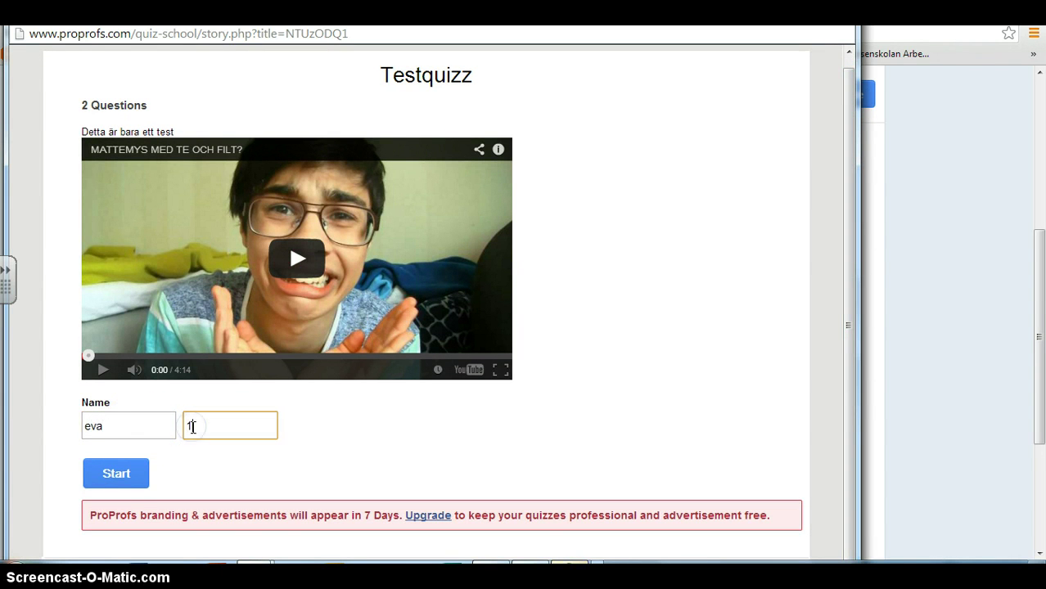
{"action": "left_click", "coordinate": [127, 475]}
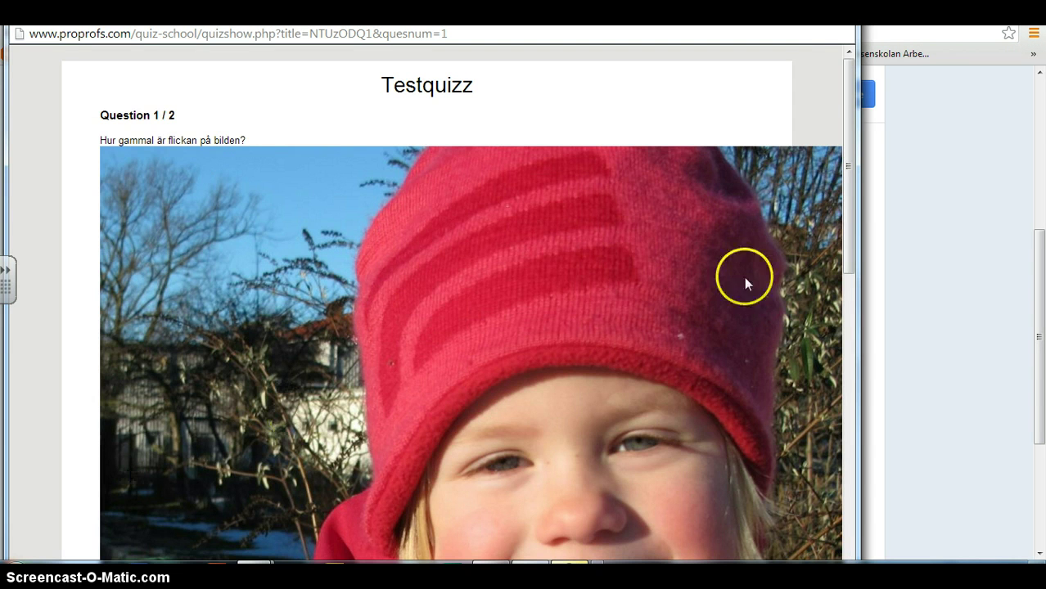
Step: Answer the photo question with '3 år', view its feedback, go to the video question, then close the preview
{"action": "left_click_drag", "start_coordinate": [847, 125], "coordinate": [837, 448]}
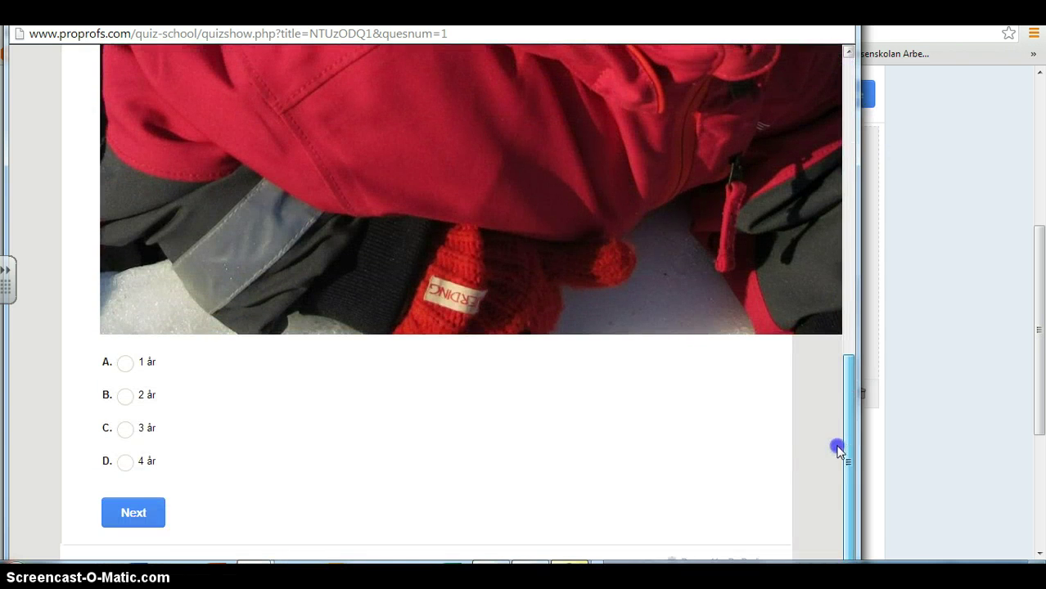
{"action": "left_click", "coordinate": [124, 429]}
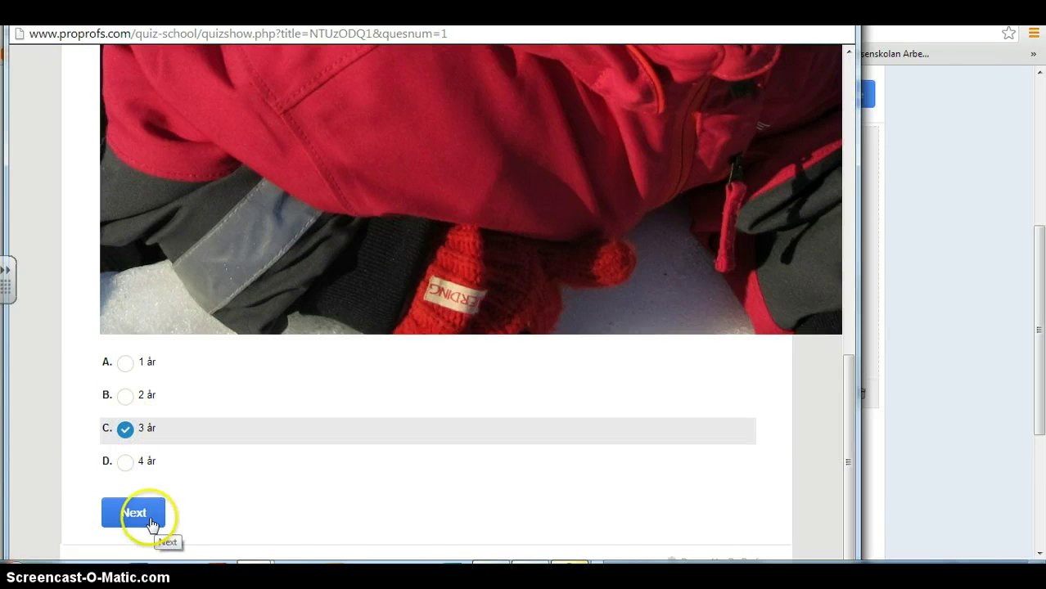
{"action": "left_click", "coordinate": [151, 524]}
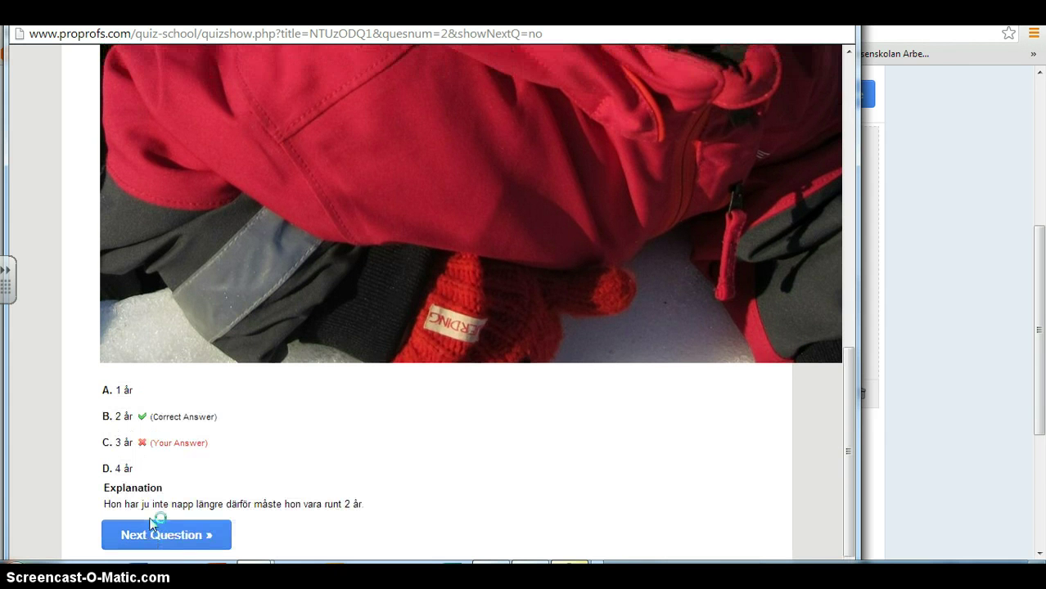
{"action": "left_click", "coordinate": [626, 433]}
{"action": "left_click", "coordinate": [208, 537]}
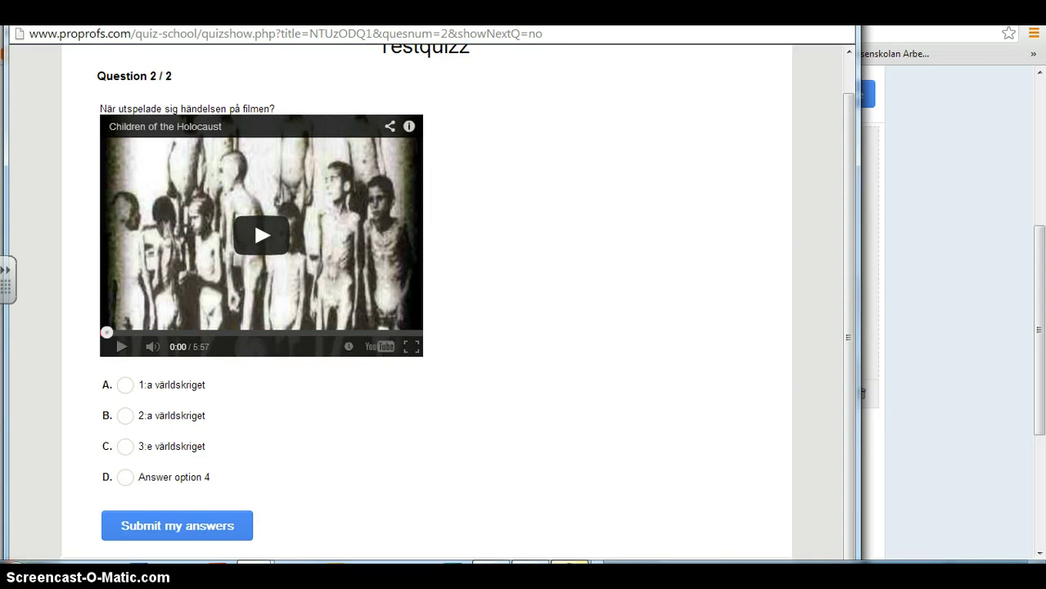
{"action": "key", "text": "ctrl+w"}
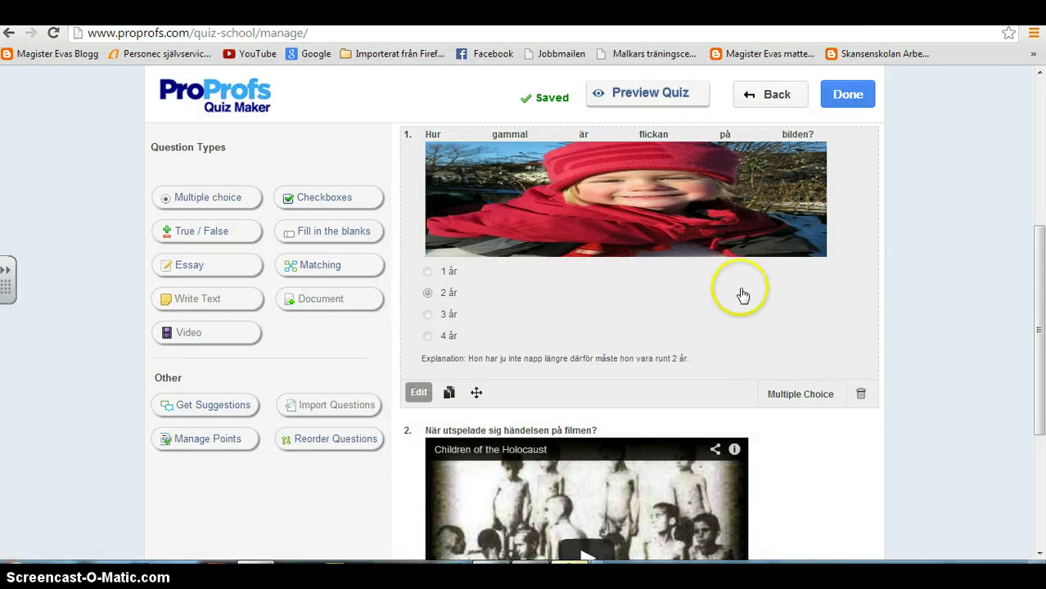
Step: Leave the question editor, open Testquizz's Edit Settings, and browse the General tab without changing the time limit
{"action": "left_click", "coordinate": [848, 96]}
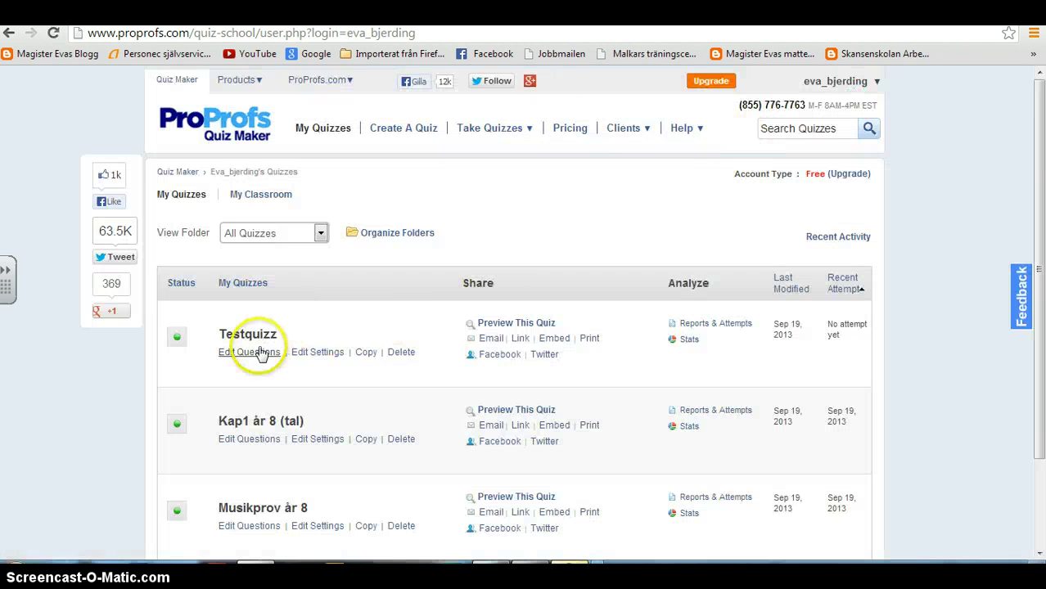
{"action": "left_click", "coordinate": [324, 353]}
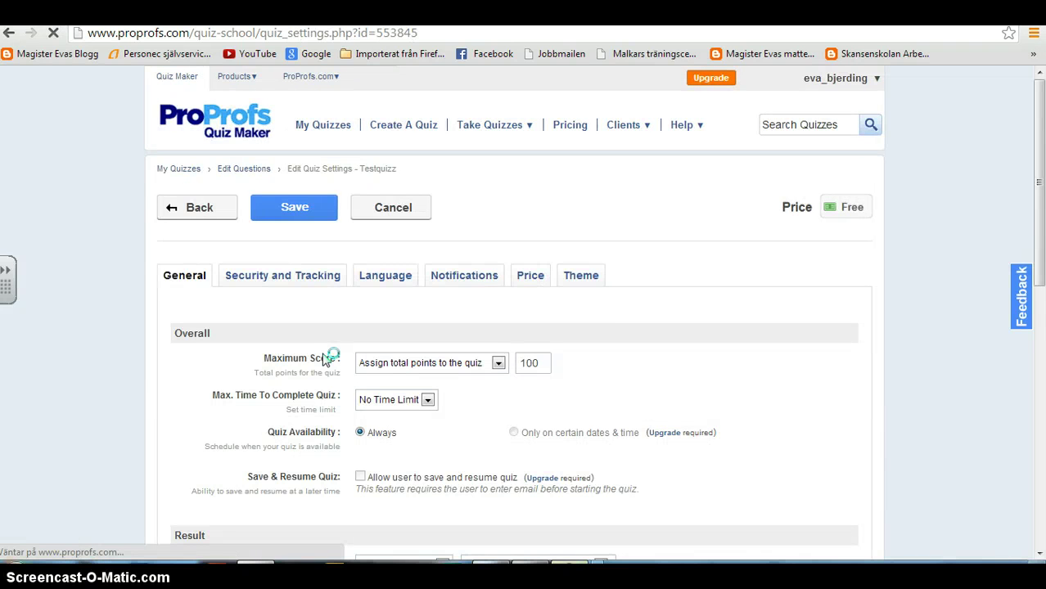
{"action": "left_click", "coordinate": [602, 354]}
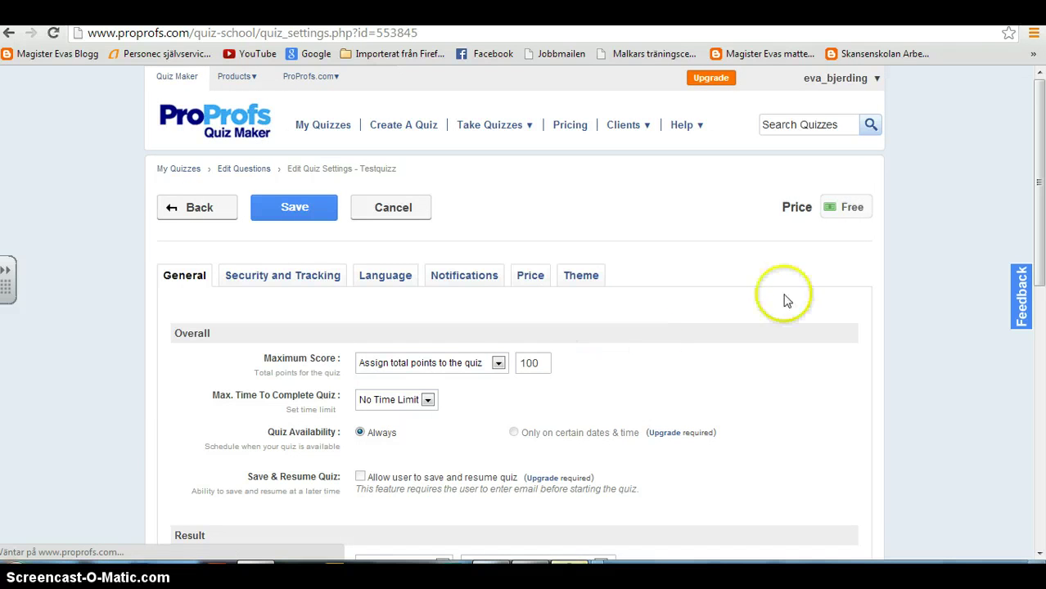
{"action": "left_click", "coordinate": [425, 401]}
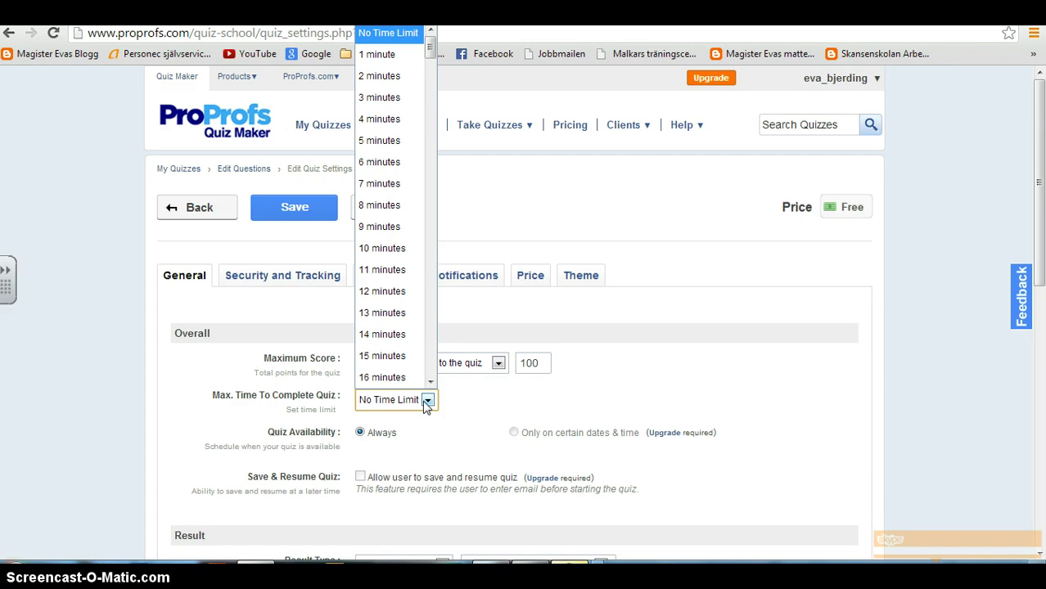
{"action": "left_click", "coordinate": [426, 400]}
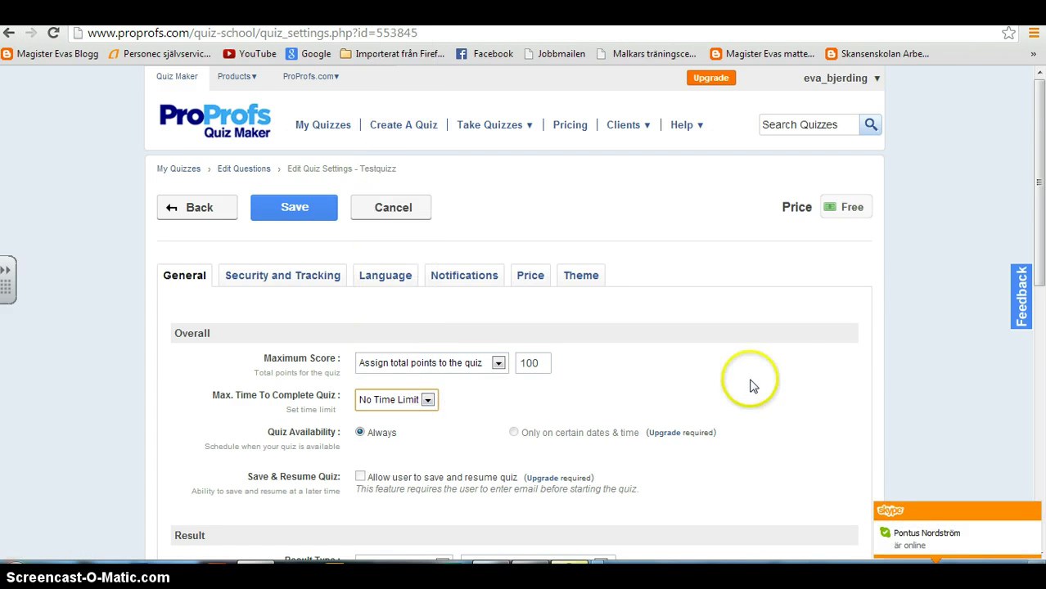
{"action": "left_click", "coordinate": [1033, 195]}
{"action": "left_click_drag", "start_coordinate": [1033, 195], "coordinate": [630, 378]}
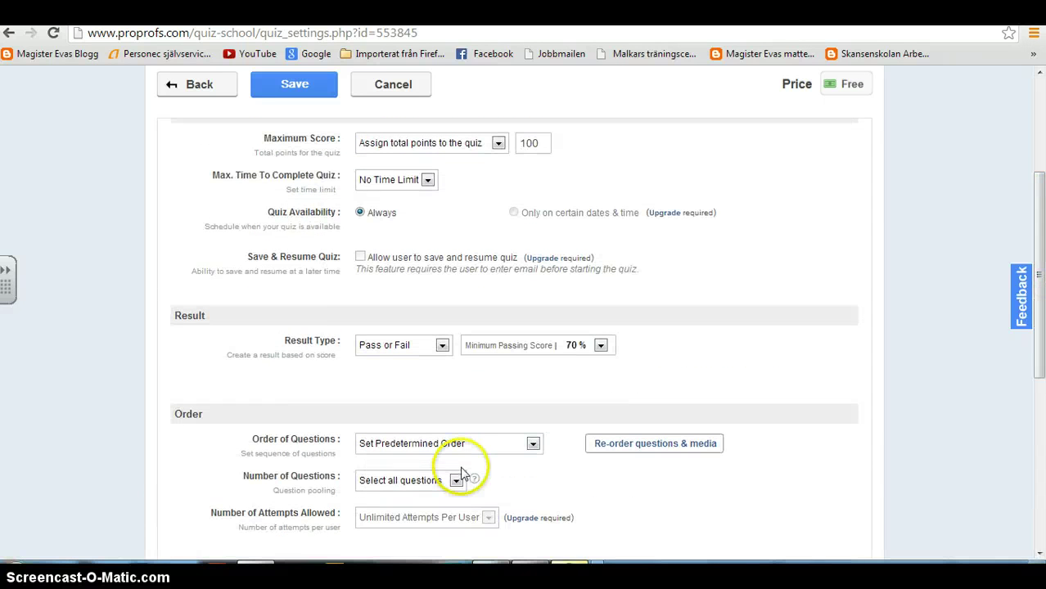